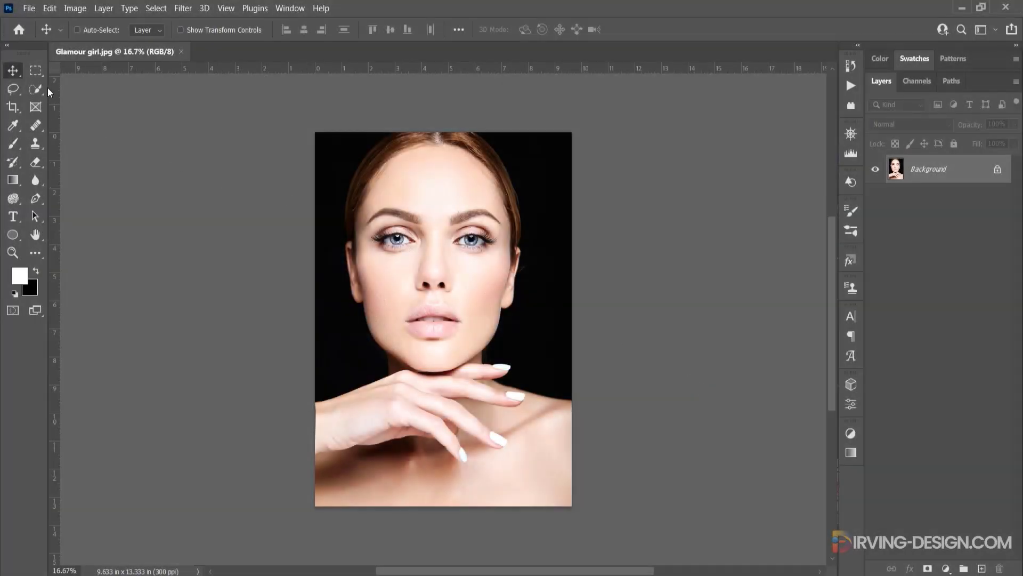
Select the woman with Select Subject, copy her to Layer 1, and hide the Background layer
{"action": "left_click_drag", "start_coordinate": [38, 85], "coordinate": [92, 101]}
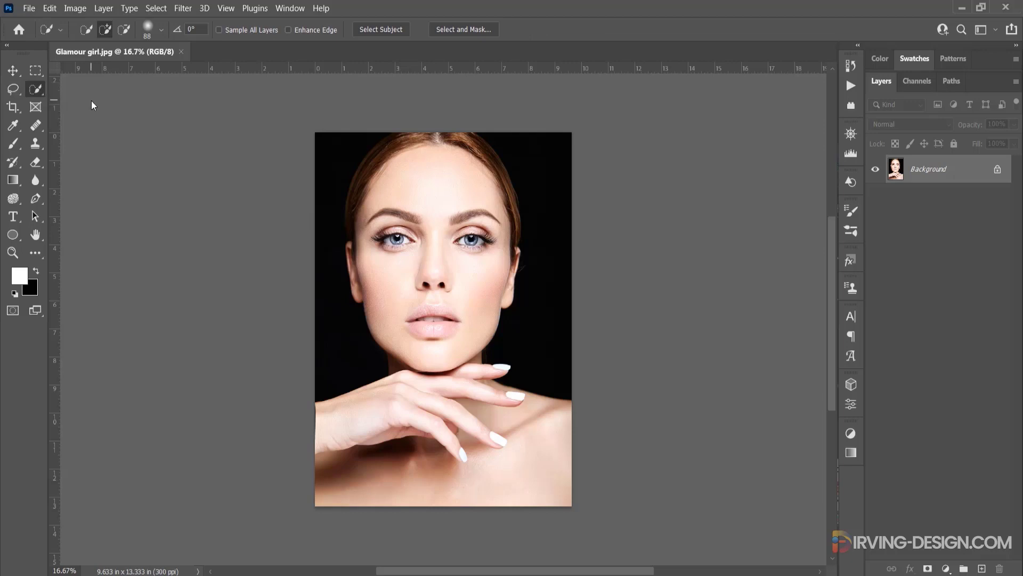
{"action": "left_click", "coordinate": [388, 29]}
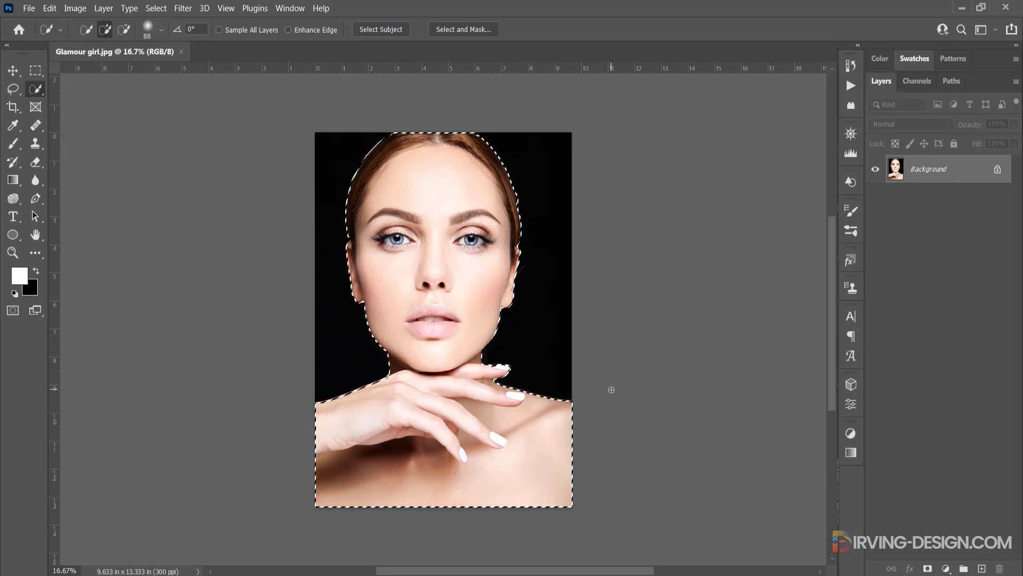
{"action": "key", "text": "ctrl+j"}
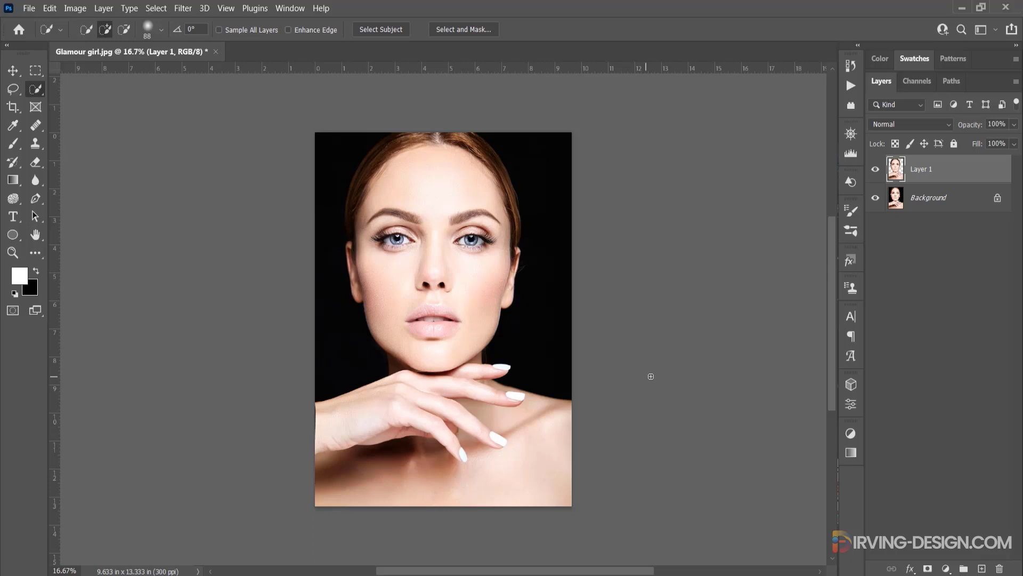
{"action": "left_click", "coordinate": [875, 198]}
{"action": "left_click", "coordinate": [924, 210]}
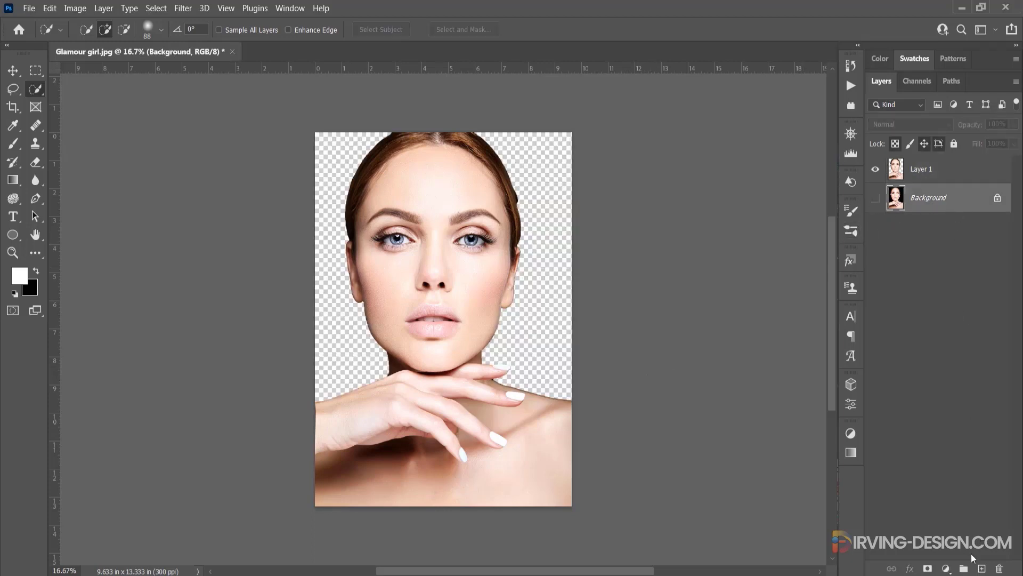
Add a peach Oranges > Orange_01 gradient fill layer behind the woman, then select Layer 1
{"action": "left_click", "coordinate": [946, 568]}
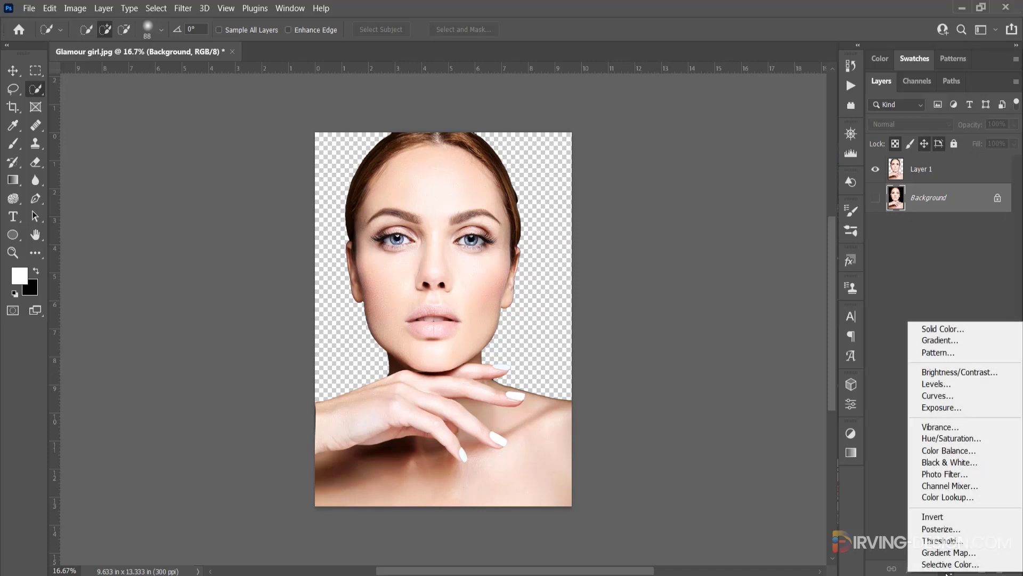
{"action": "left_click", "coordinate": [953, 340]}
{"action": "left_click", "coordinate": [774, 123]}
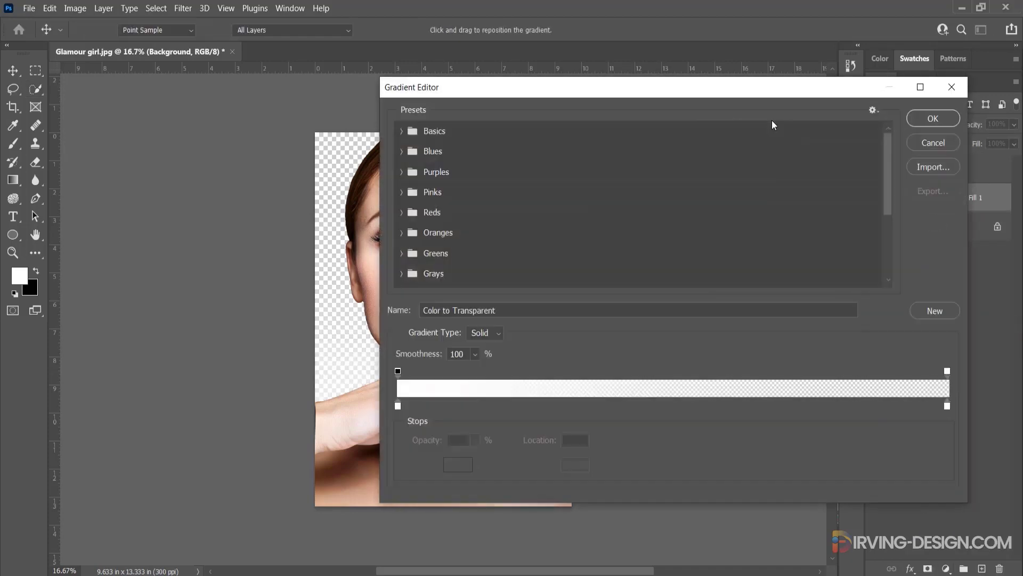
{"action": "left_click_drag", "start_coordinate": [525, 98], "coordinate": [646, 81]}
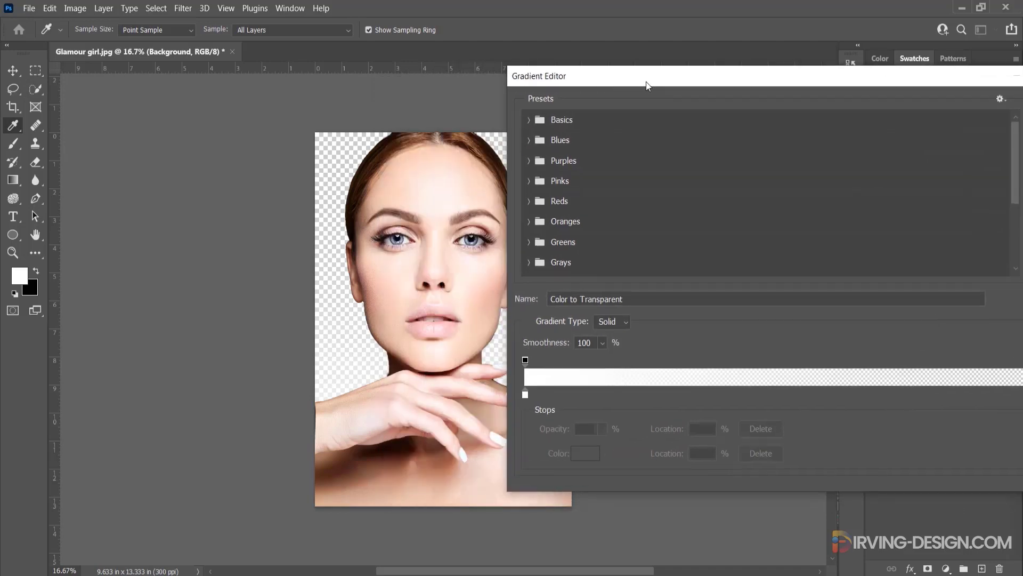
{"action": "left_click", "coordinate": [530, 221]}
{"action": "left_click", "coordinate": [564, 264]}
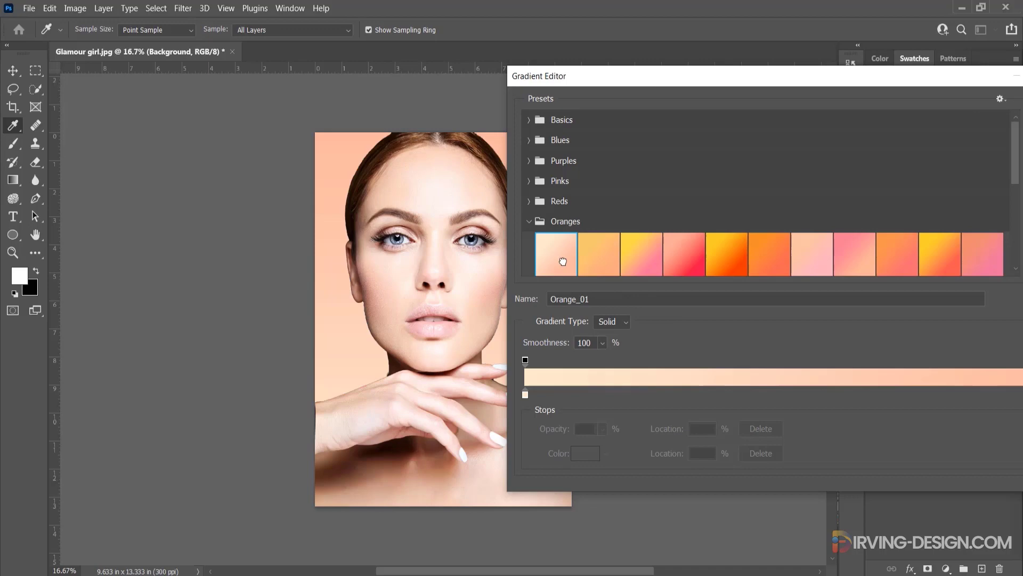
{"action": "left_click_drag", "start_coordinate": [782, 86], "coordinate": [697, 82]}
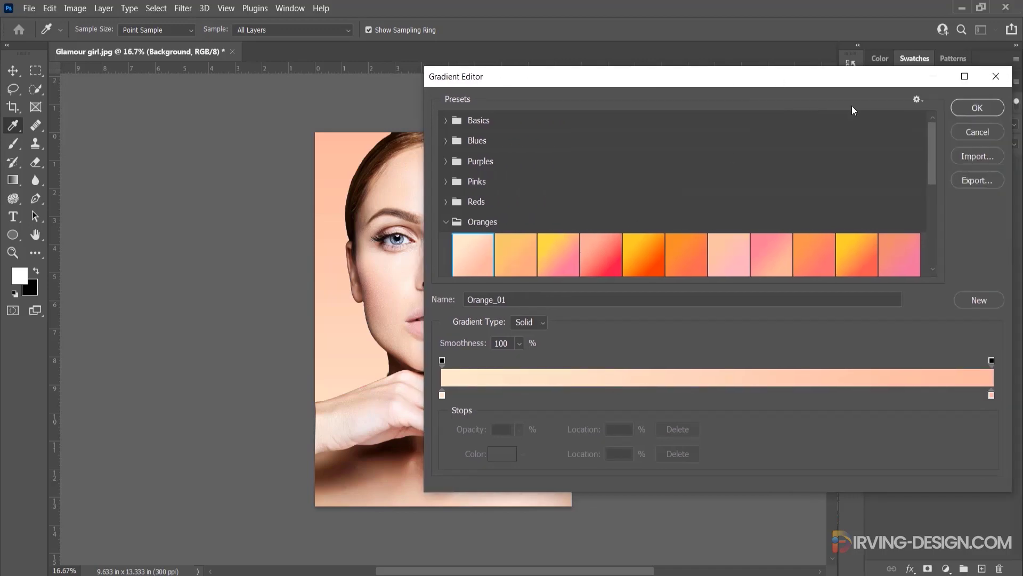
{"action": "left_click", "coordinate": [980, 109]}
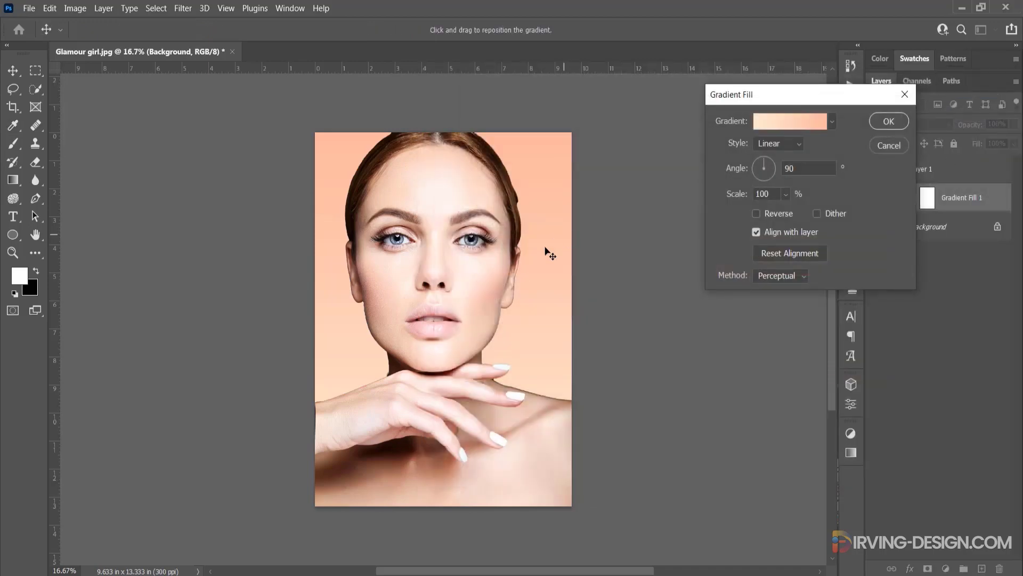
{"action": "left_click_drag", "start_coordinate": [546, 235], "coordinate": [532, 352]}
{"action": "left_click", "coordinate": [889, 121]}
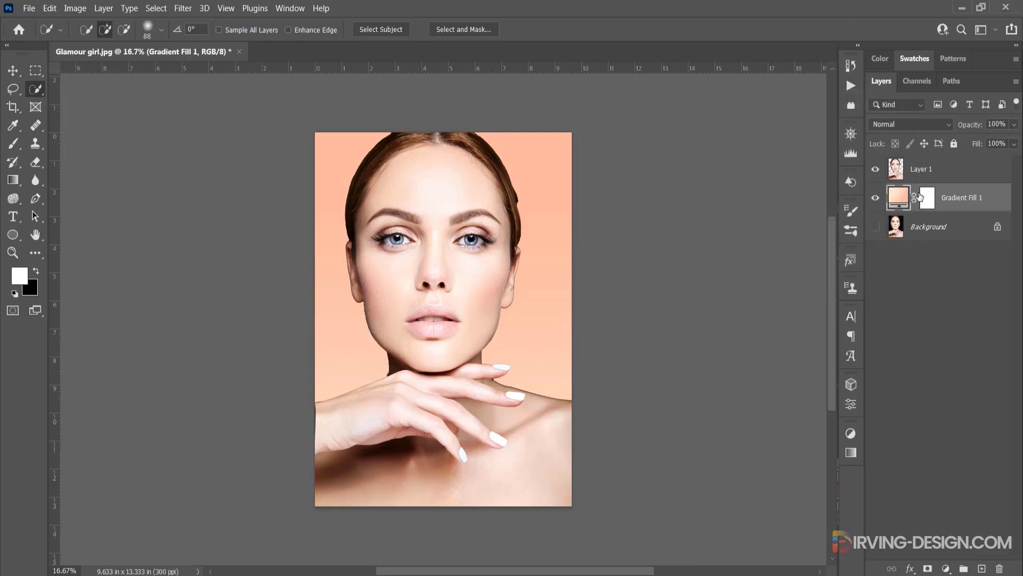
{"action": "left_click", "coordinate": [958, 173]}
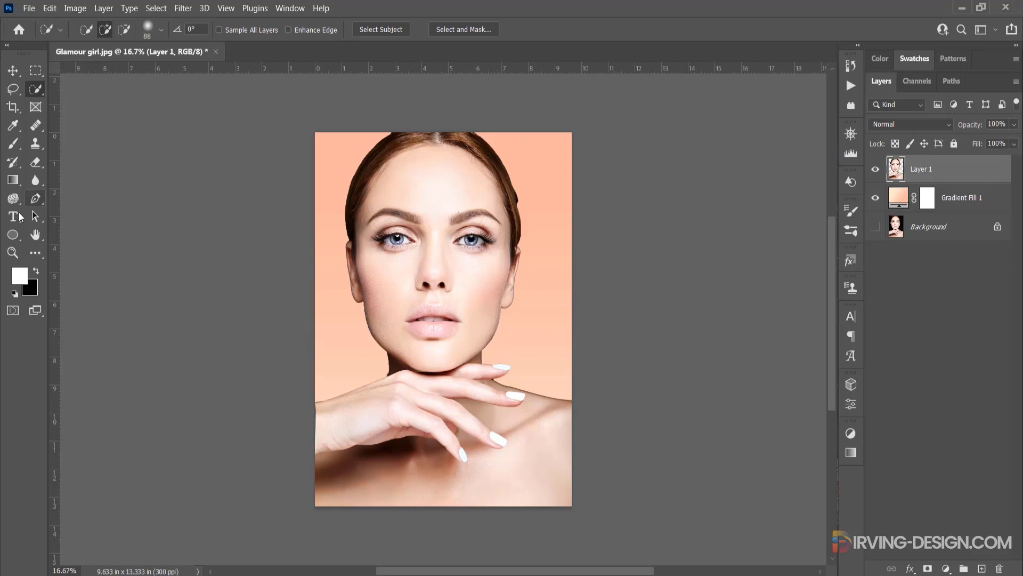
Draw an elliptical path over the woman's face with the Ellipse tool in Path mode
{"action": "left_click", "coordinate": [13, 235]}
{"action": "left_click", "coordinate": [60, 247]}
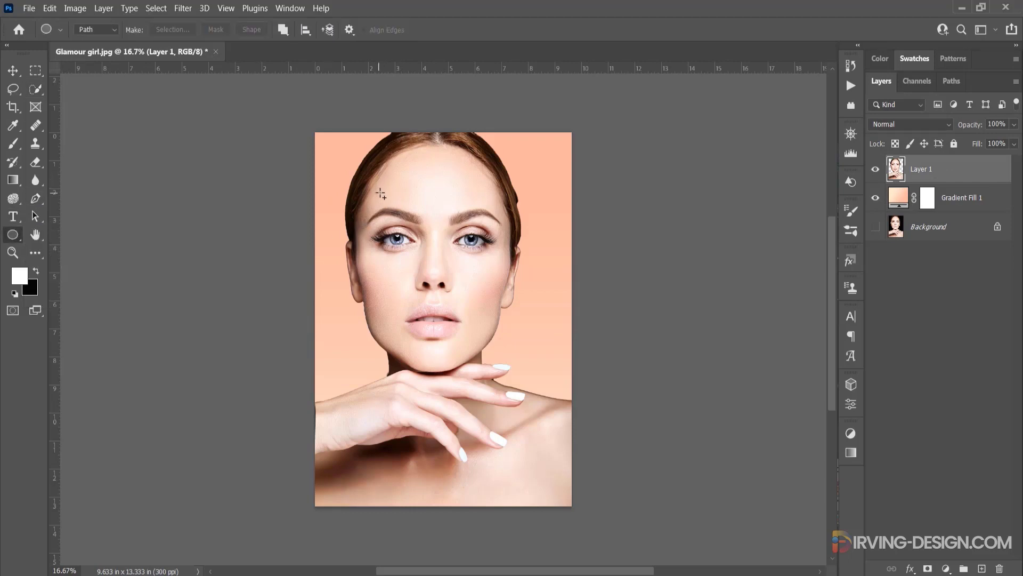
{"action": "left_click_drag", "start_coordinate": [380, 192], "coordinate": [500, 360]}
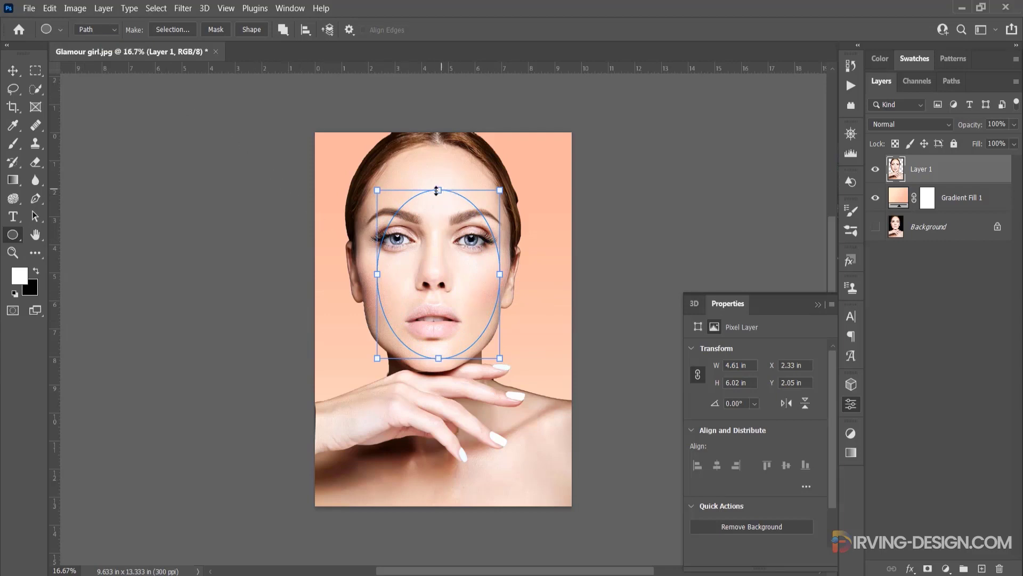
Adjust the oval's top, sides and bottom to fit hairline to chin, about 5.39 × 7.14 in
{"action": "left_click_drag", "start_coordinate": [438, 190], "coordinate": [438, 170]}
{"action": "left_click_drag", "start_coordinate": [377, 262], "coordinate": [363, 264]}
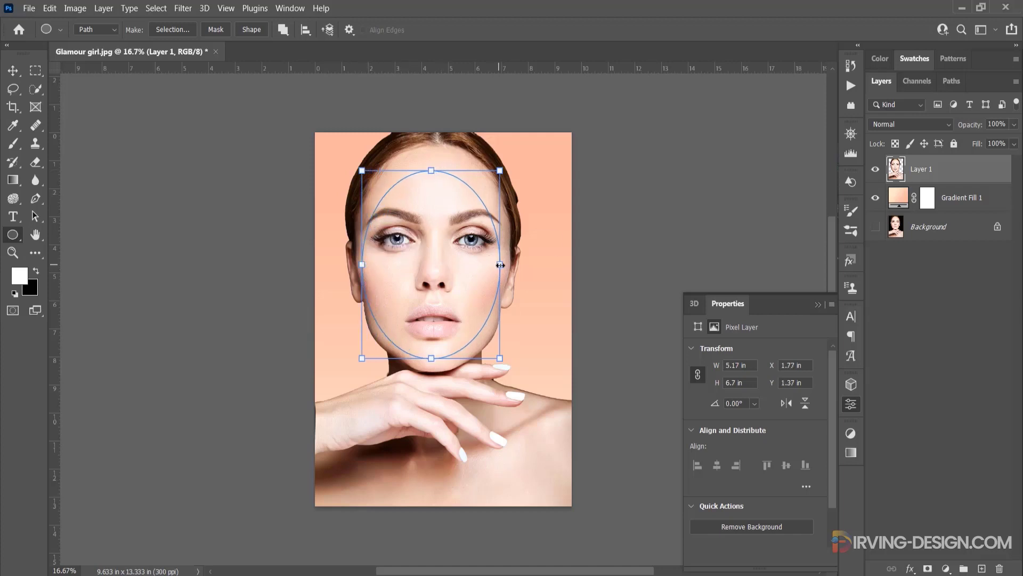
{"action": "left_click_drag", "start_coordinate": [500, 265], "coordinate": [506, 264]}
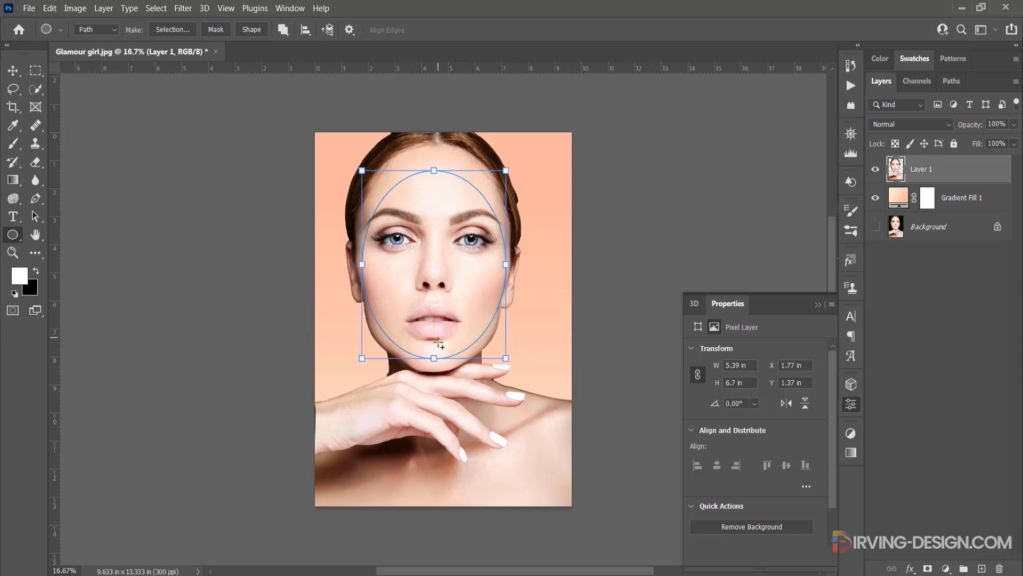
{"action": "left_click_drag", "start_coordinate": [434, 358], "coordinate": [436, 364]}
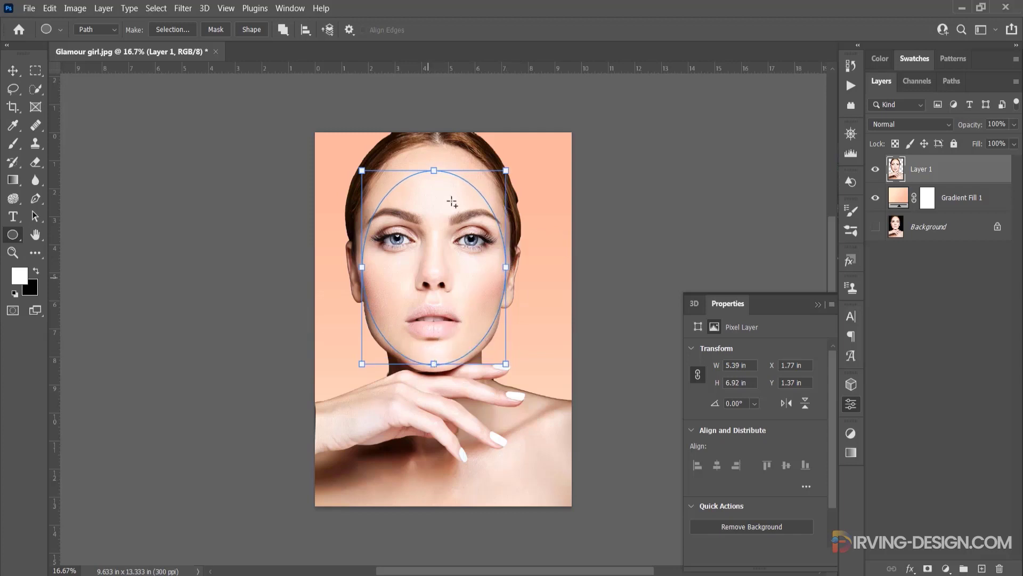
{"action": "left_click_drag", "start_coordinate": [434, 170], "coordinate": [434, 156]}
{"action": "left_click_drag", "start_coordinate": [361, 260], "coordinate": [361, 260]}
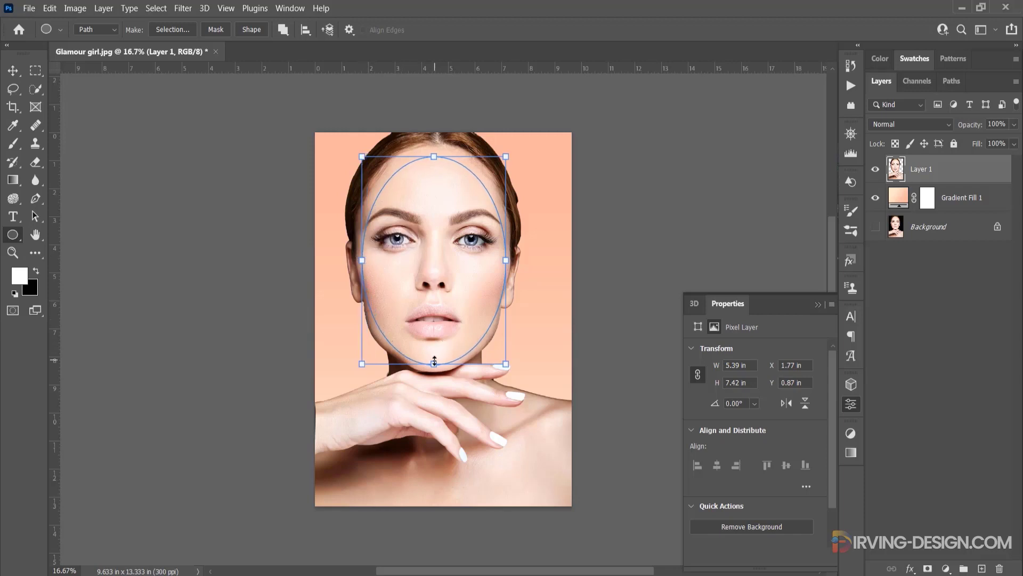
{"action": "left_click_drag", "start_coordinate": [434, 364], "coordinate": [434, 355]}
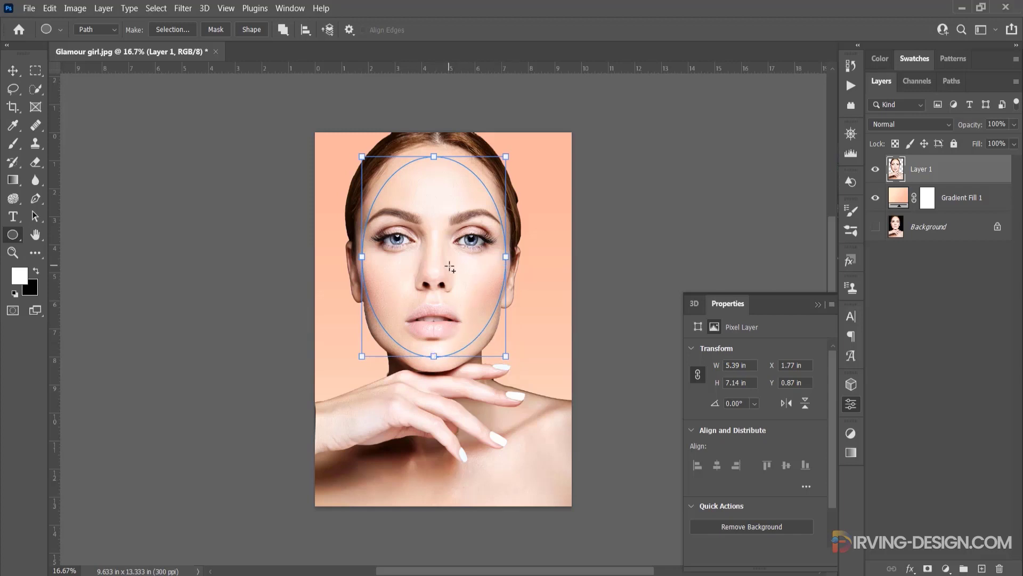
With the Pen tool, taper the face path's lower-right curve toward the chin
{"action": "left_click", "coordinate": [36, 199]}
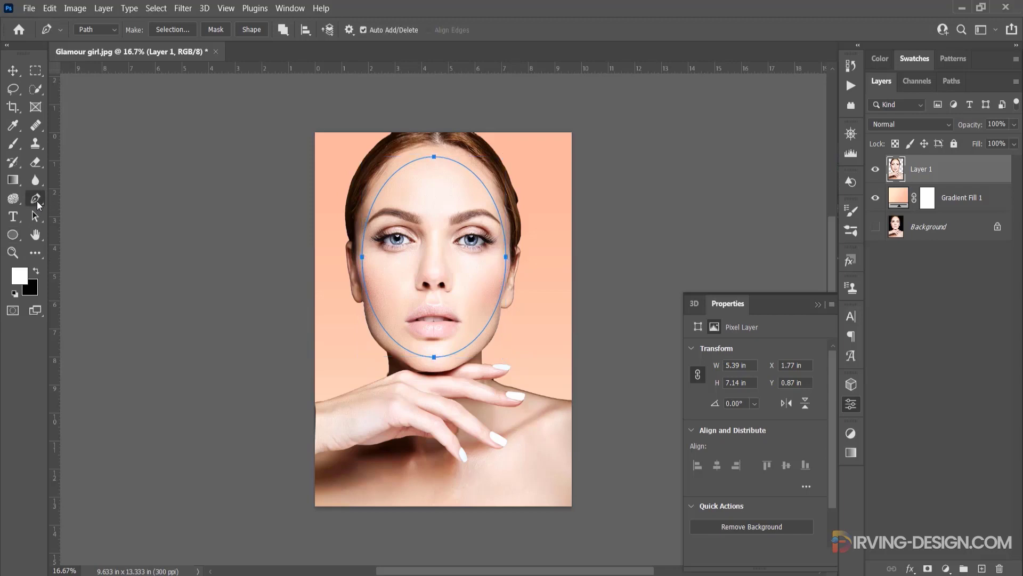
{"action": "right_click", "coordinate": [36, 200]}
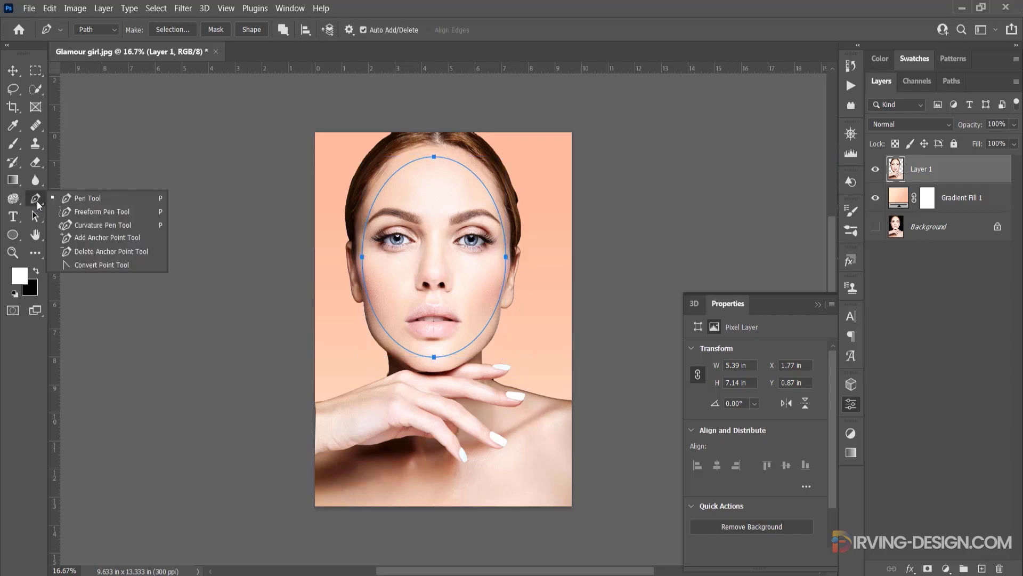
{"action": "left_click", "coordinate": [82, 205]}
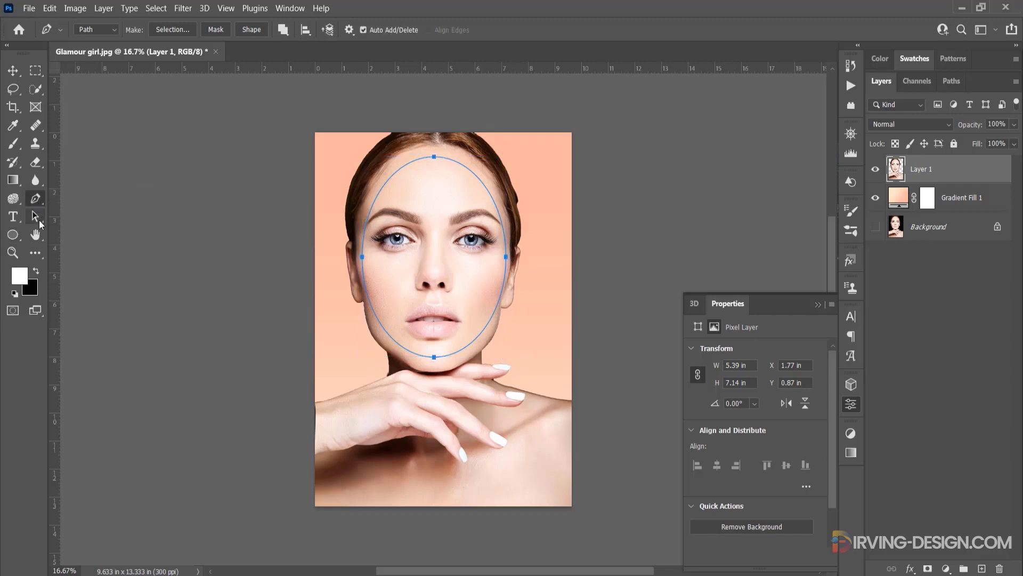
{"action": "right_click", "coordinate": [40, 223]}
{"action": "key", "text": "Escape"}
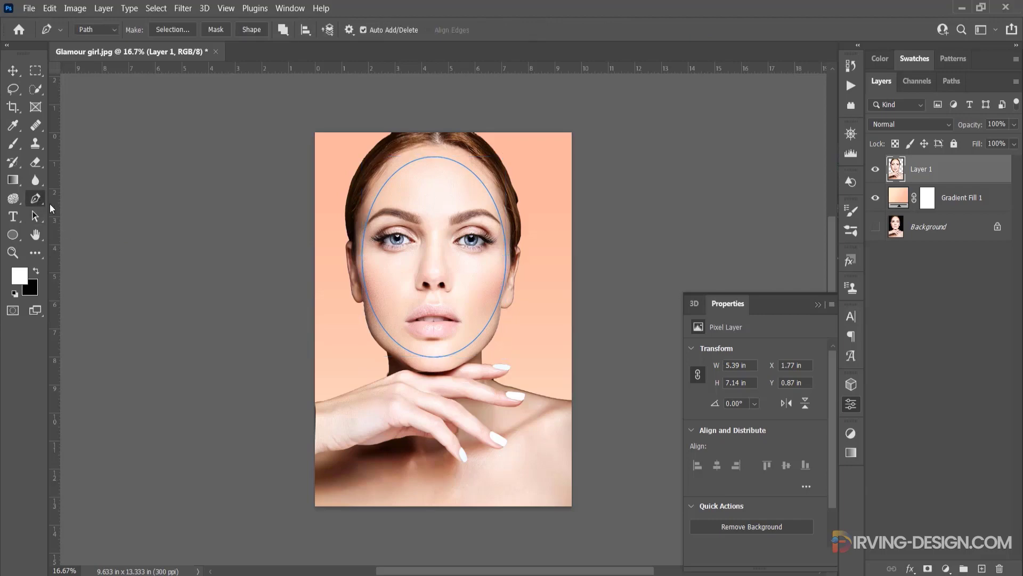
{"action": "left_click", "coordinate": [439, 357], "text": "ctrl"}
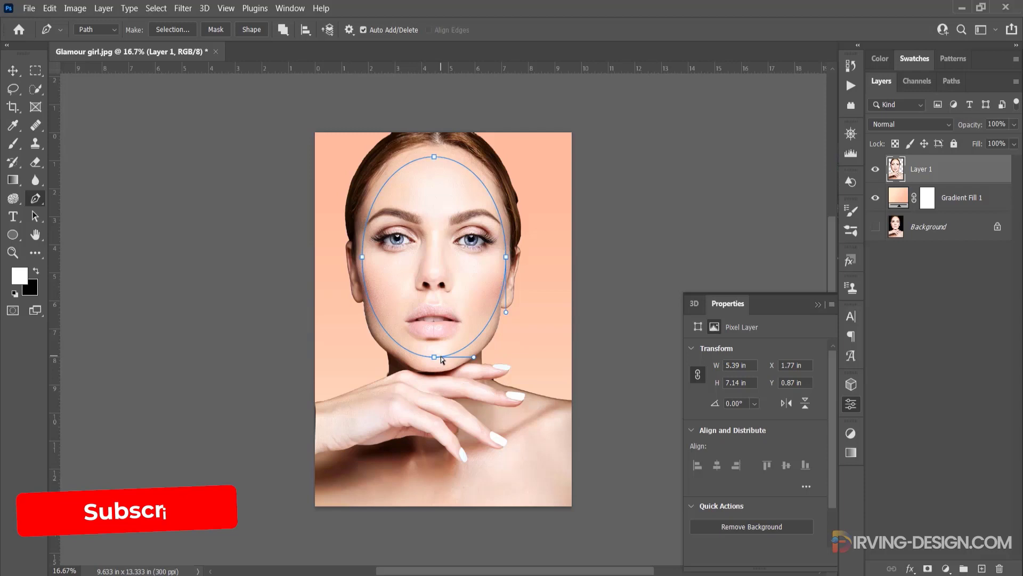
{"action": "left_click", "coordinate": [434, 357], "text": "ctrl"}
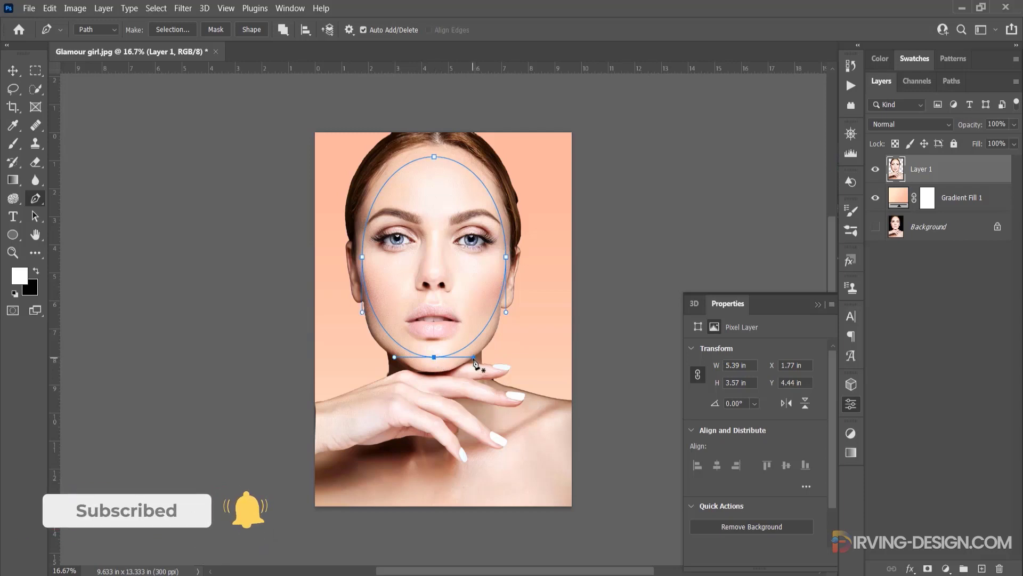
{"action": "left_click_drag", "start_coordinate": [473, 358], "coordinate": [417, 362]}
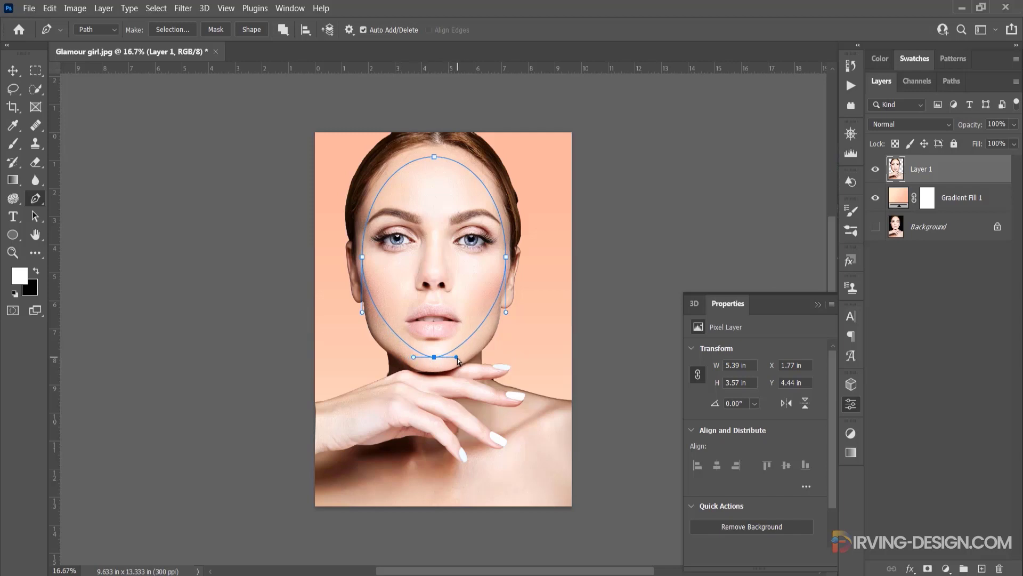
Raise the left and right side anchors of the face path
{"action": "left_click", "coordinate": [363, 259]}
{"action": "left_click_drag", "start_coordinate": [364, 261], "coordinate": [363, 244]}
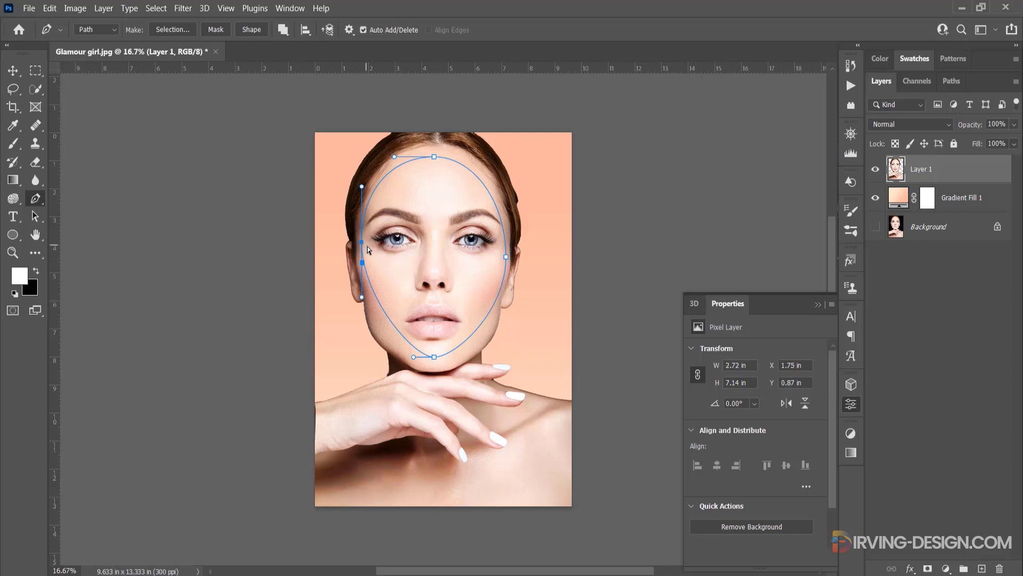
{"action": "left_click", "coordinate": [507, 259]}
{"action": "left_click_drag", "start_coordinate": [506, 259], "coordinate": [508, 251]}
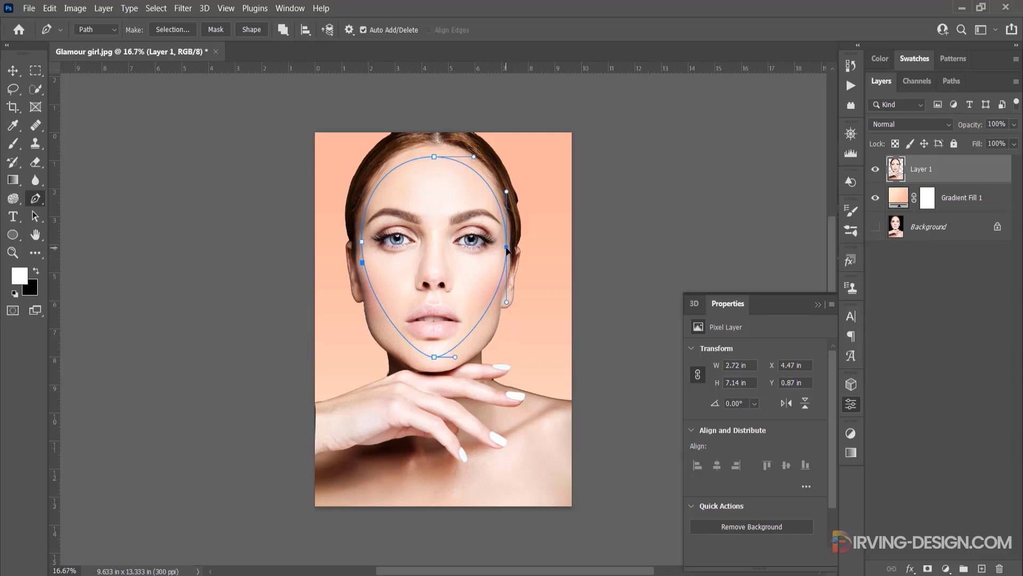
Lower the forehead point and nudge the chin point down, undoing a stray added point
{"action": "left_click_drag", "start_coordinate": [435, 158], "coordinate": [435, 168]}
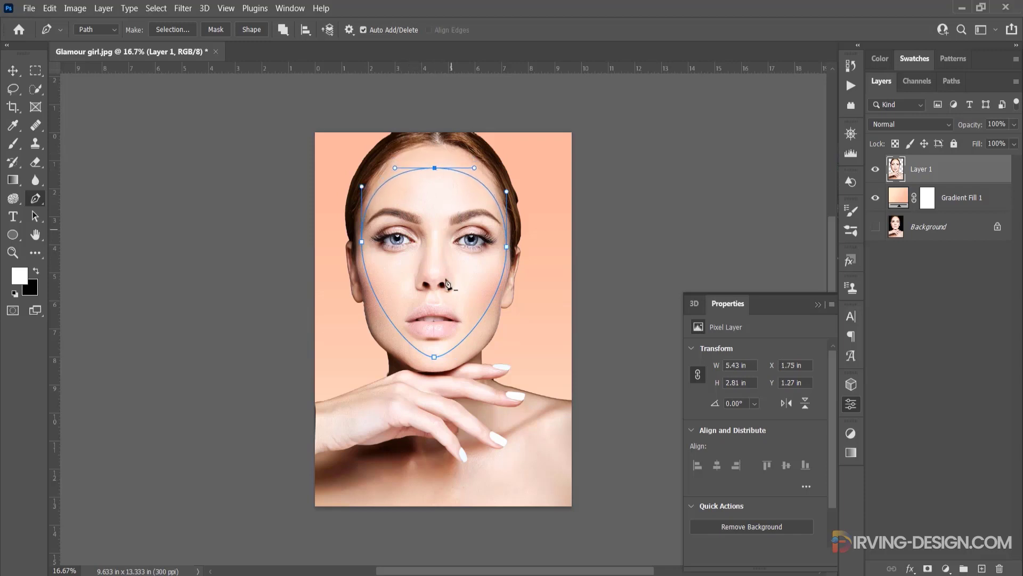
{"action": "left_click", "coordinate": [434, 357], "text": "ctrl"}
{"action": "left_click_drag", "start_coordinate": [434, 357], "coordinate": [433, 361]}
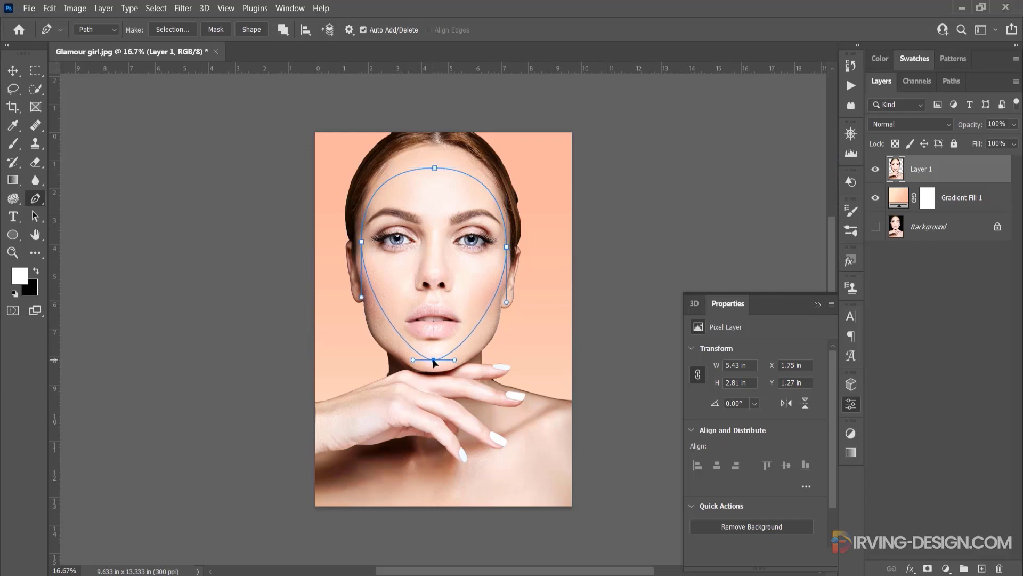
{"action": "left_click", "coordinate": [450, 353]}
{"action": "key", "text": "ctrl+z"}
Load Work Path as a selection, copy the face onto Layer 2, and check it by toggling Layer 1
{"action": "left_click", "coordinate": [952, 81]}
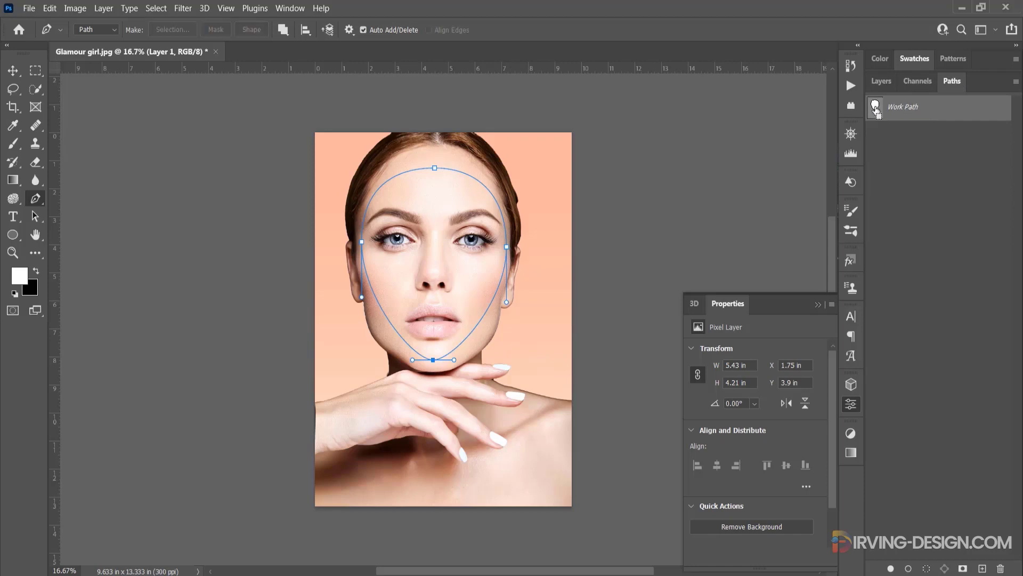
{"action": "left_click", "coordinate": [876, 109], "text": "ctrl"}
{"action": "left_click", "coordinate": [881, 81]}
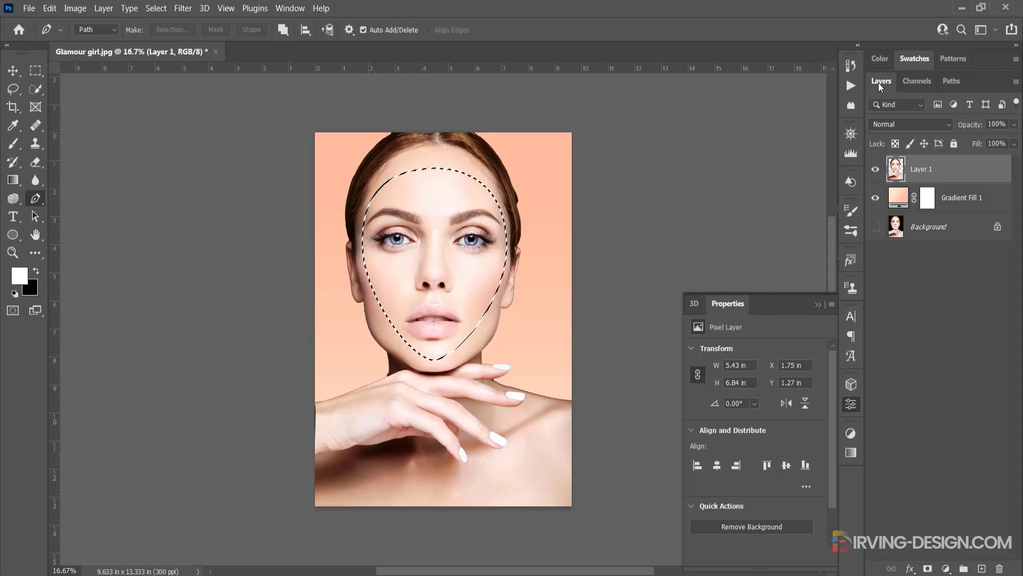
{"action": "key", "text": "ctrl+shift+alt+n"}
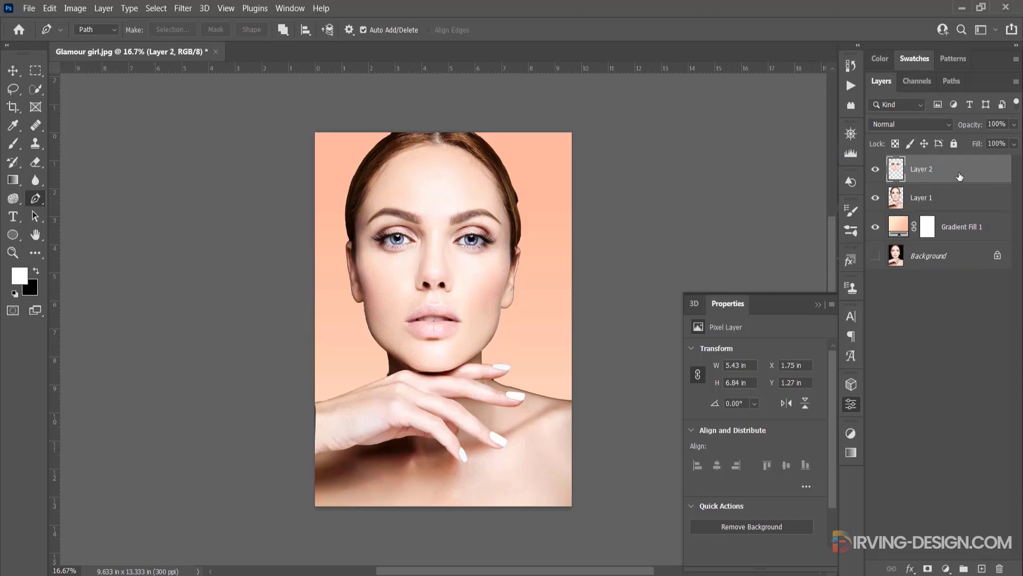
{"action": "left_click", "coordinate": [875, 197]}
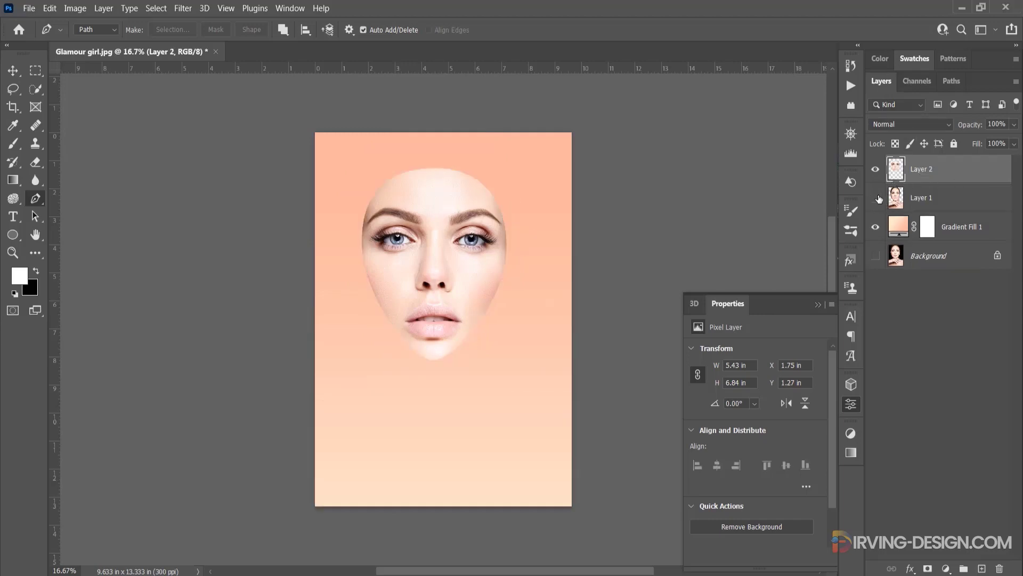
{"action": "left_click", "coordinate": [875, 197]}
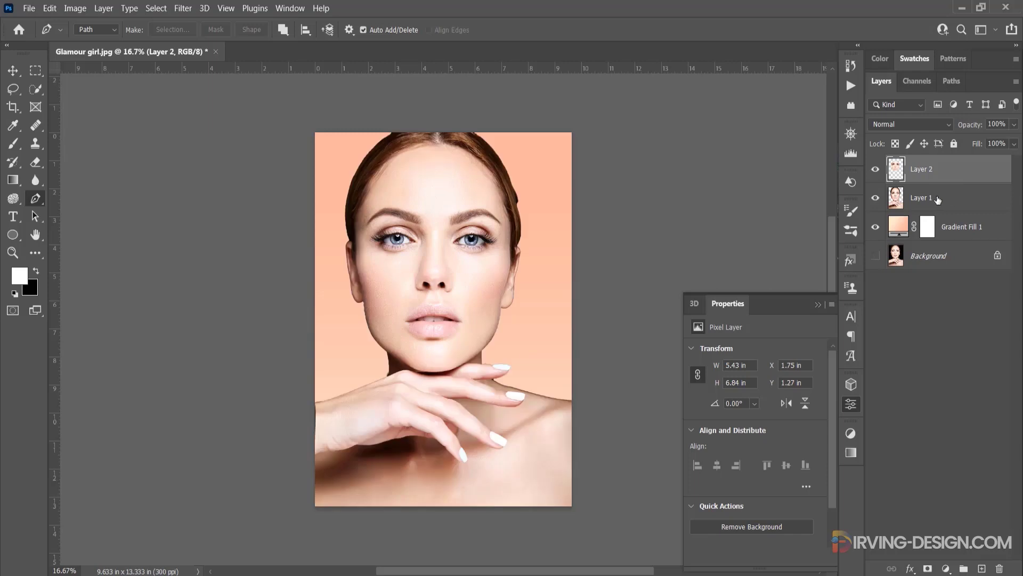
Rename Layer 1 to Girl and Layer 2 to Girl face, then convert Girl face to a smart object
{"action": "double_click", "coordinate": [933, 197]}
{"action": "type", "text": "Gl"}
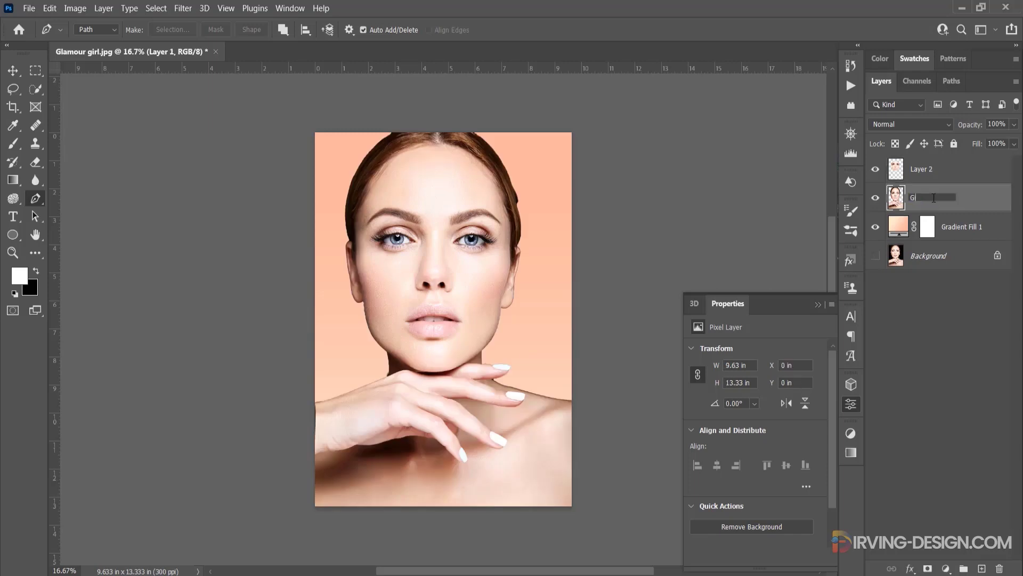
{"action": "key", "text": "Return"}
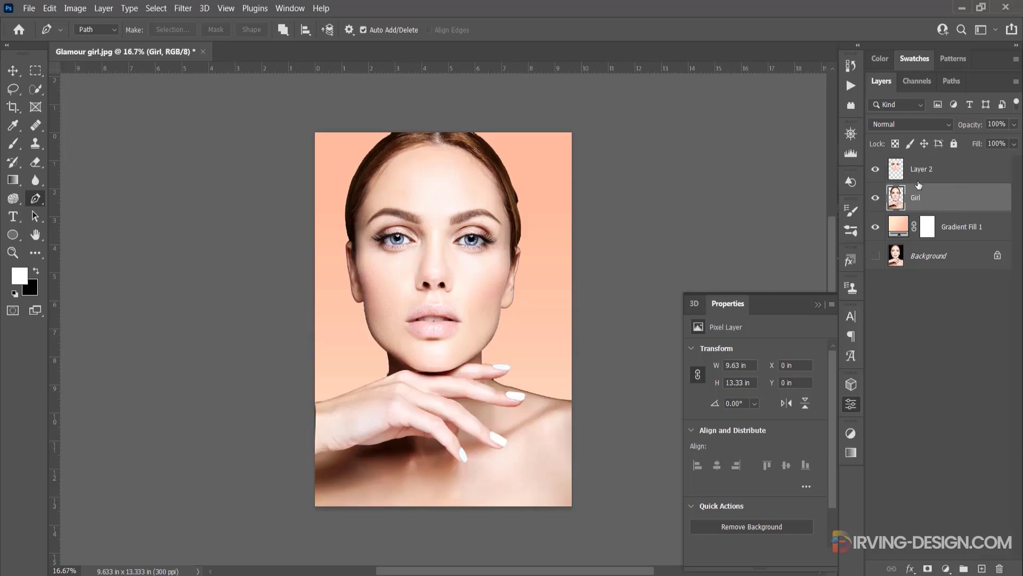
{"action": "double_click", "coordinate": [921, 169]}
{"action": "type", "text": "Girl face"}
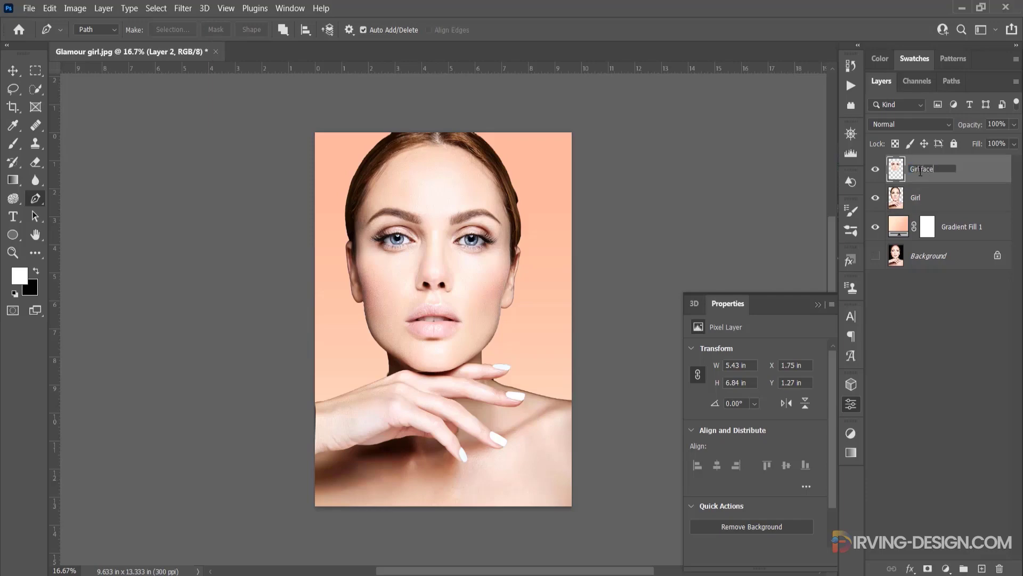
{"action": "key", "text": "Return"}
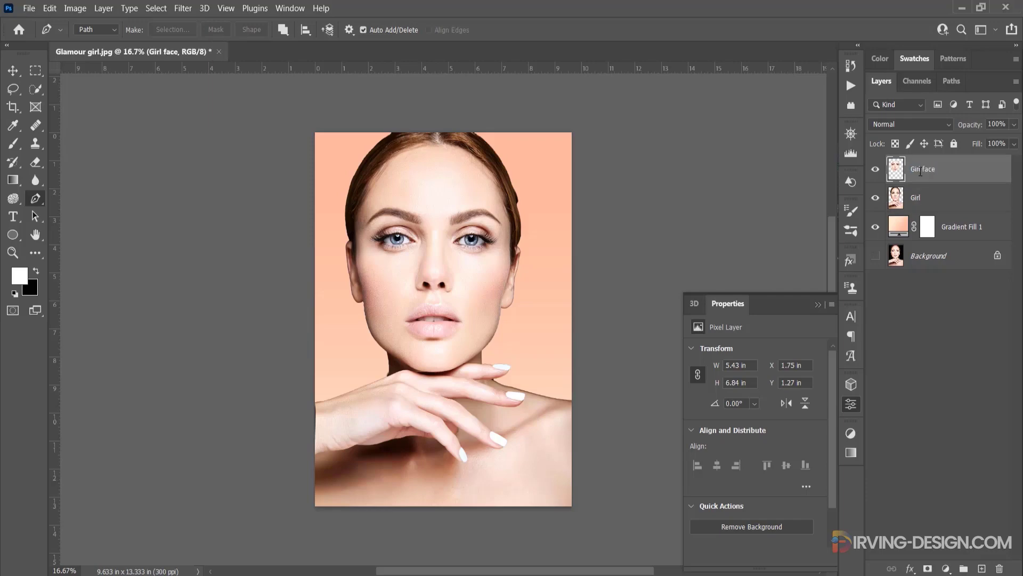
{"action": "right_click", "coordinate": [982, 177]}
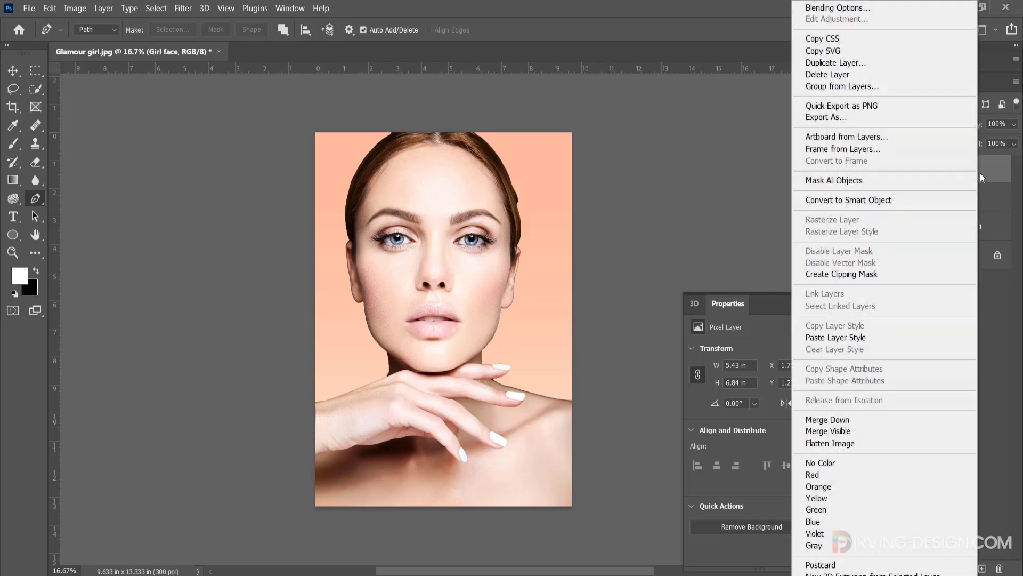
{"action": "left_click", "coordinate": [904, 201]}
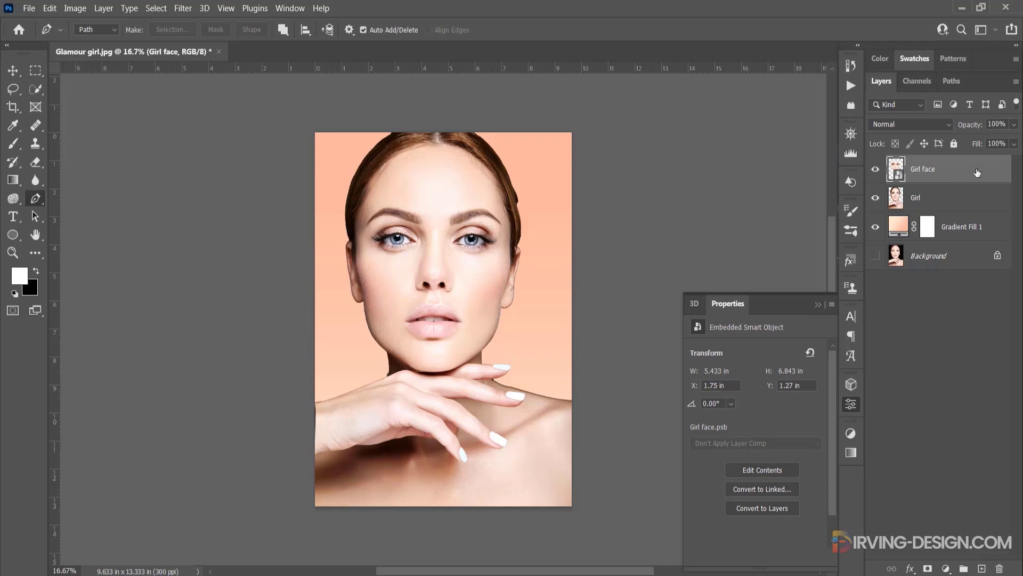
Give Girl face a Normal-mode Inner Shadow at 100% opacity with increased distance
{"action": "double_click", "coordinate": [977, 172]}
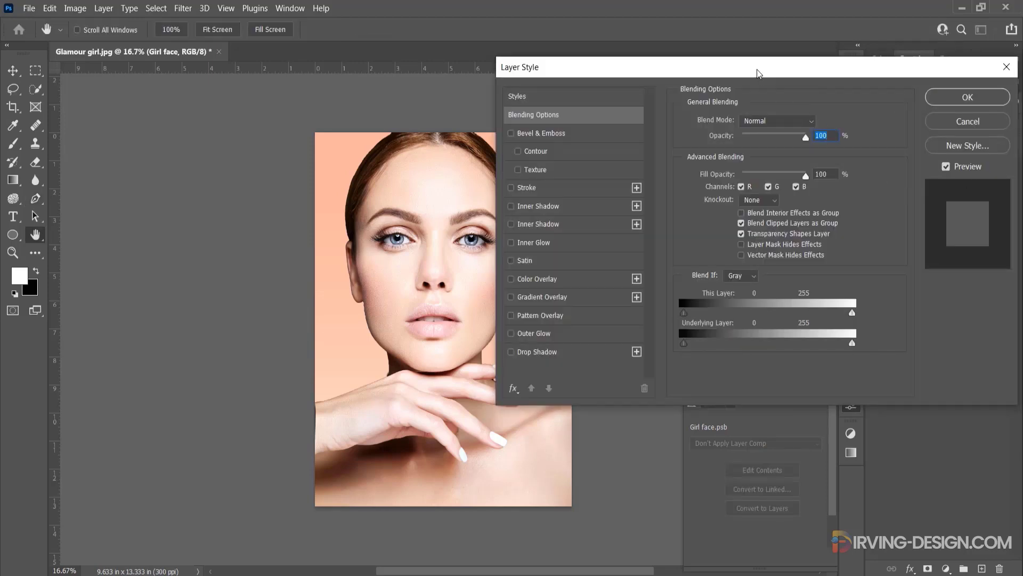
{"action": "left_click_drag", "start_coordinate": [758, 71], "coordinate": [786, 117]}
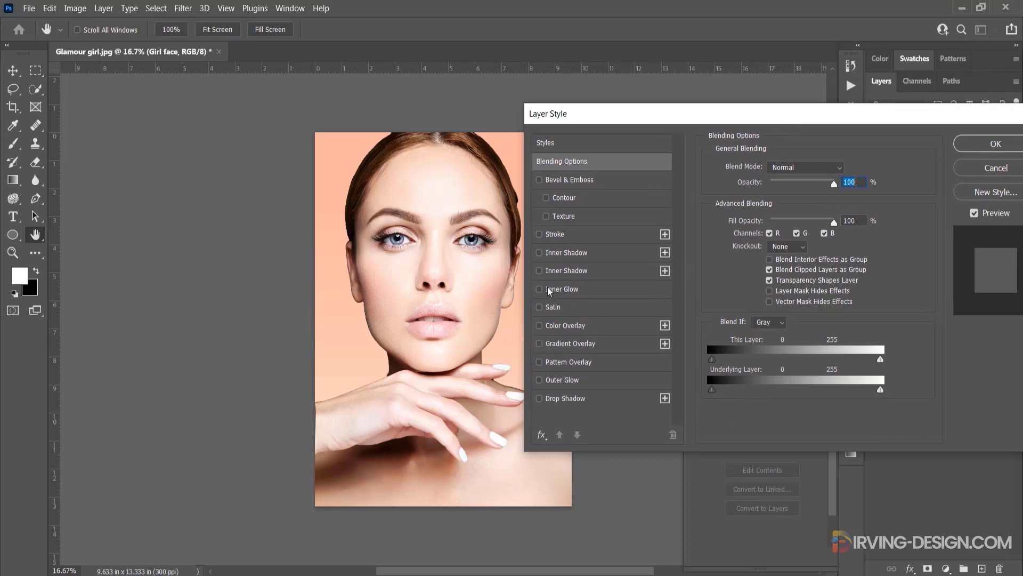
{"action": "left_click", "coordinate": [565, 255]}
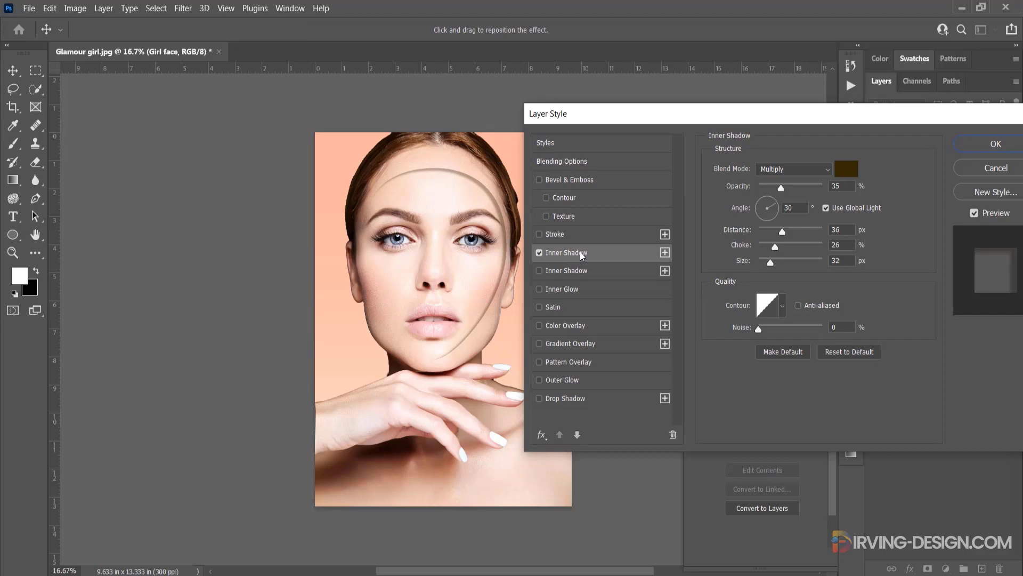
{"action": "left_click", "coordinate": [806, 171]}
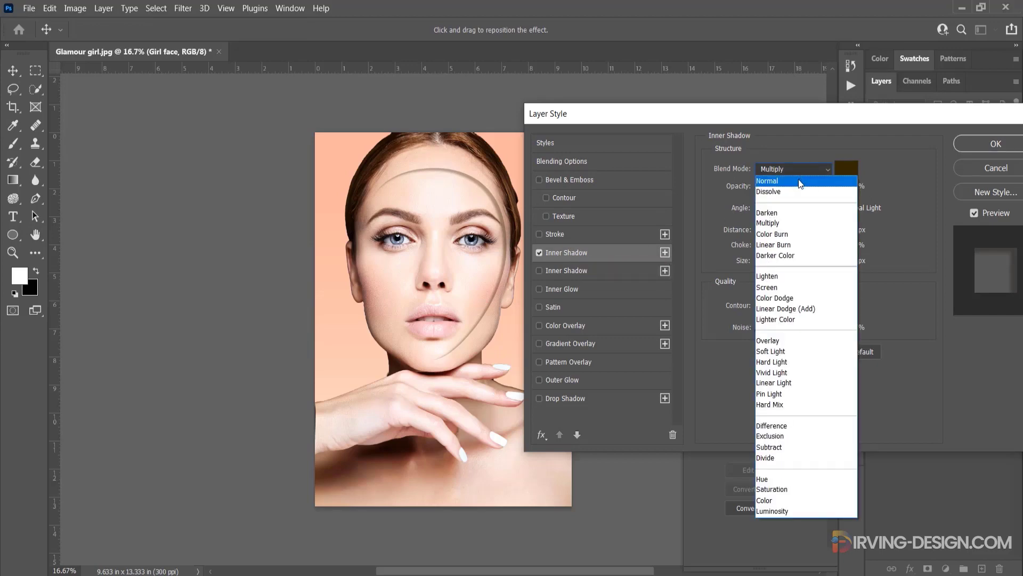
{"action": "left_click", "coordinate": [800, 183]}
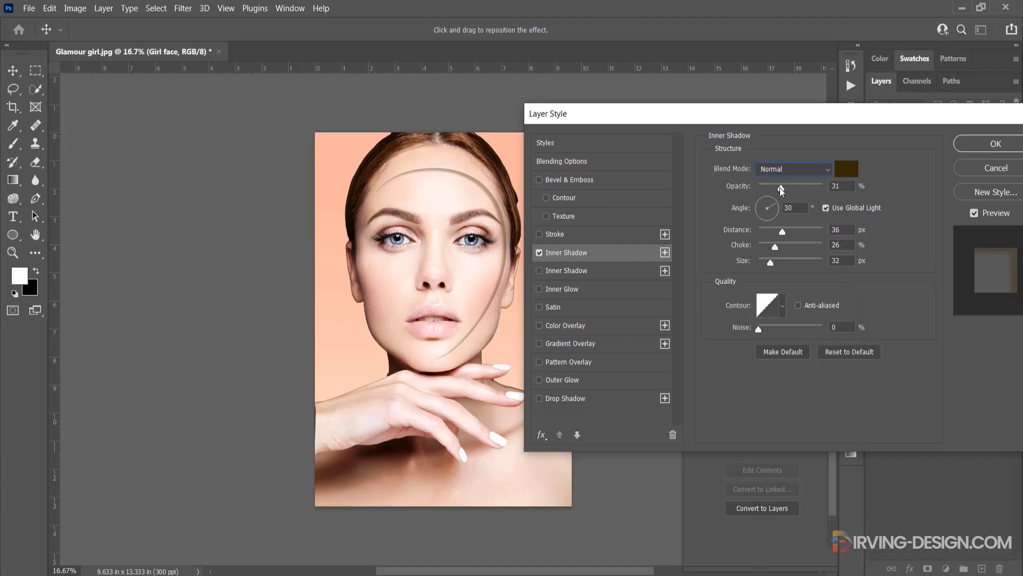
{"action": "left_click_drag", "start_coordinate": [782, 190], "coordinate": [829, 193]}
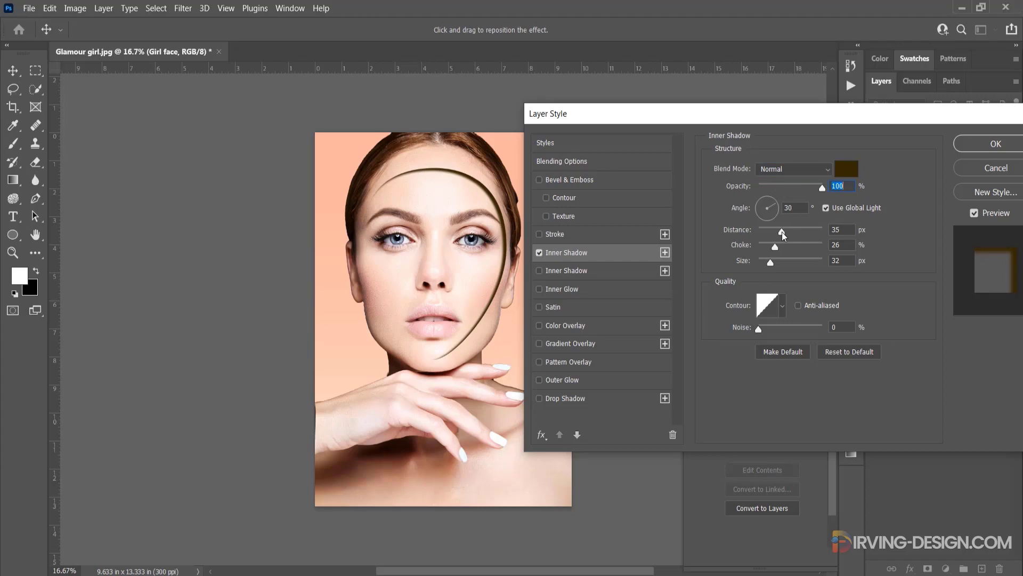
{"action": "mouse_move", "coordinate": [781, 232]}
{"action": "left_mouse_down"}
{"action": "mouse_move", "coordinate": [772, 261]}
{"action": "mouse_move", "coordinate": [792, 257]}
{"action": "mouse_move", "coordinate": [777, 247]}
{"action": "mouse_move", "coordinate": [784, 228]}
{"action": "left_mouse_up"}
Change the inner shadow colour to dark brown 342600
{"action": "left_click", "coordinate": [846, 169]}
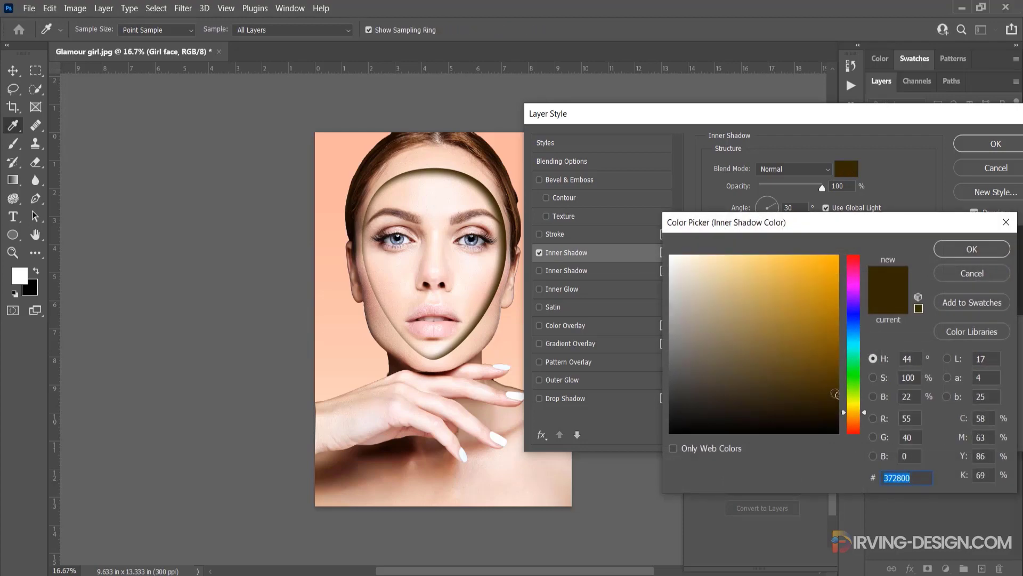
{"action": "left_click_drag", "start_coordinate": [836, 404], "coordinate": [838, 397]}
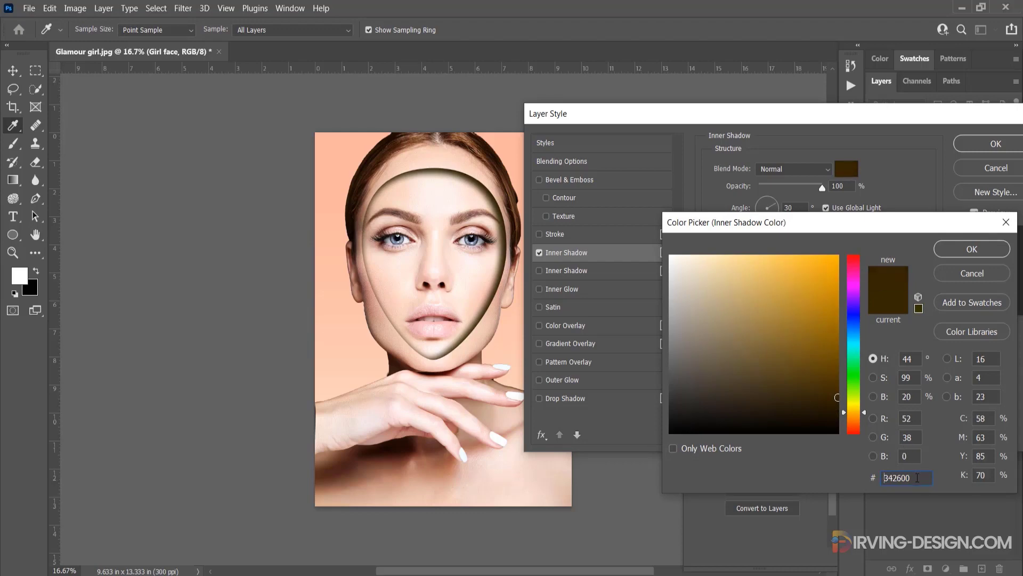
{"action": "left_click_drag", "start_coordinate": [916, 478], "coordinate": [877, 477]}
{"action": "left_click", "coordinate": [972, 252]}
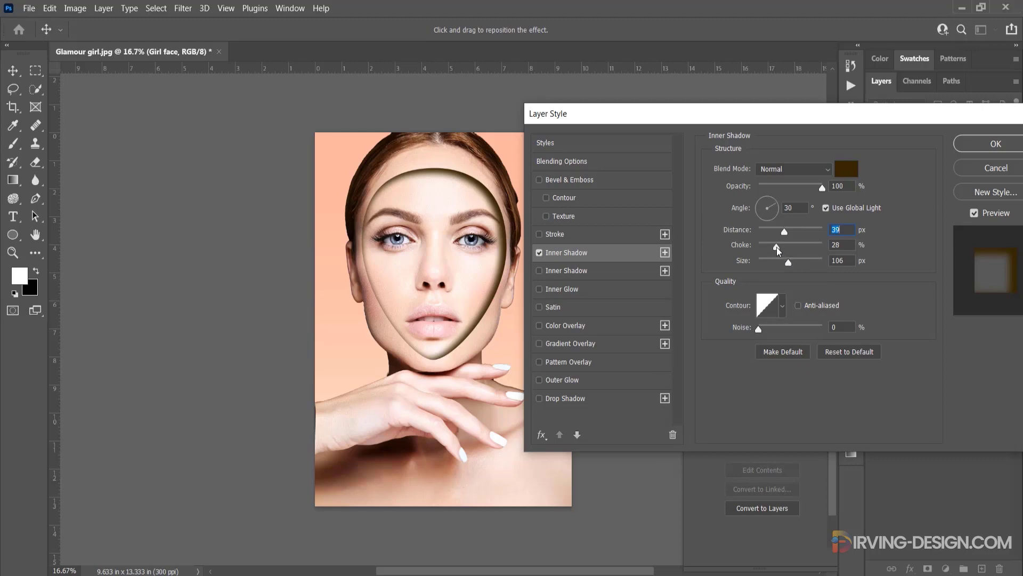
Set the inner shadow to 12 px distance, 43% choke, 114 px size, and enable Bevel & Emboss
{"action": "mouse_move", "coordinate": [776, 248]}
{"action": "left_mouse_down"}
{"action": "mouse_move", "coordinate": [797, 239]}
{"action": "mouse_move", "coordinate": [769, 234]}
{"action": "mouse_move", "coordinate": [794, 262]}
{"action": "mouse_move", "coordinate": [785, 263]}
{"action": "mouse_move", "coordinate": [800, 245]}
{"action": "mouse_move", "coordinate": [787, 251]}
{"action": "left_mouse_up"}
{"action": "left_click", "coordinate": [766, 234]}
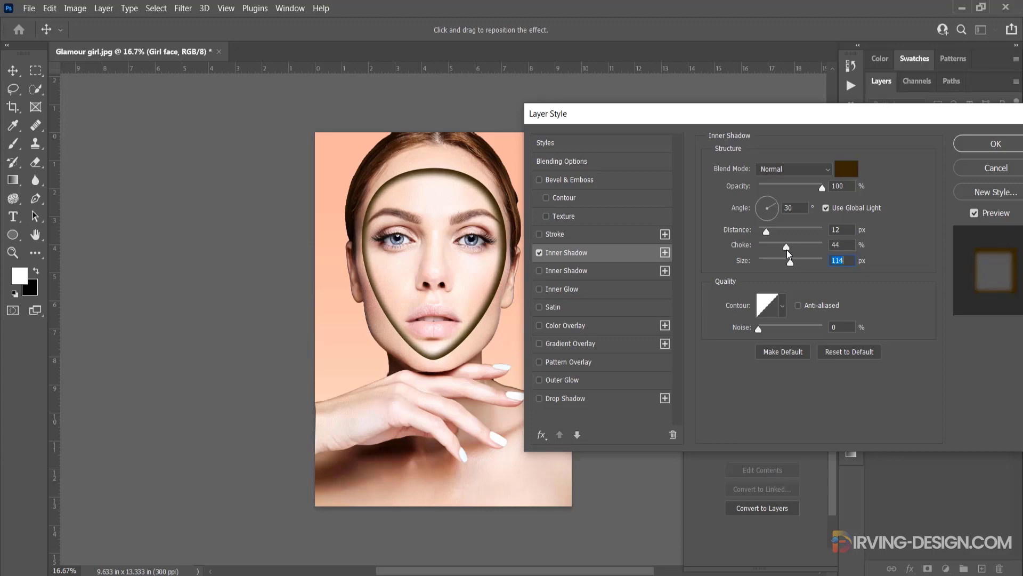
{"action": "left_click", "coordinate": [786, 249]}
{"action": "left_click", "coordinate": [539, 180]}
Give the face's inner bevel 251% depth and 21 px size
{"action": "left_click", "coordinate": [573, 183]}
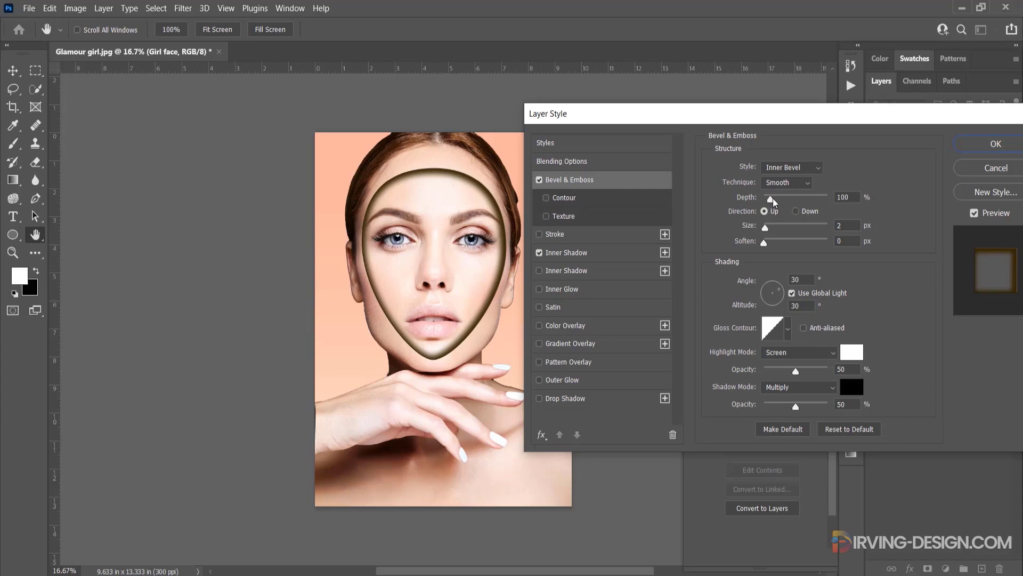
{"action": "left_click_drag", "start_coordinate": [773, 200], "coordinate": [774, 225]}
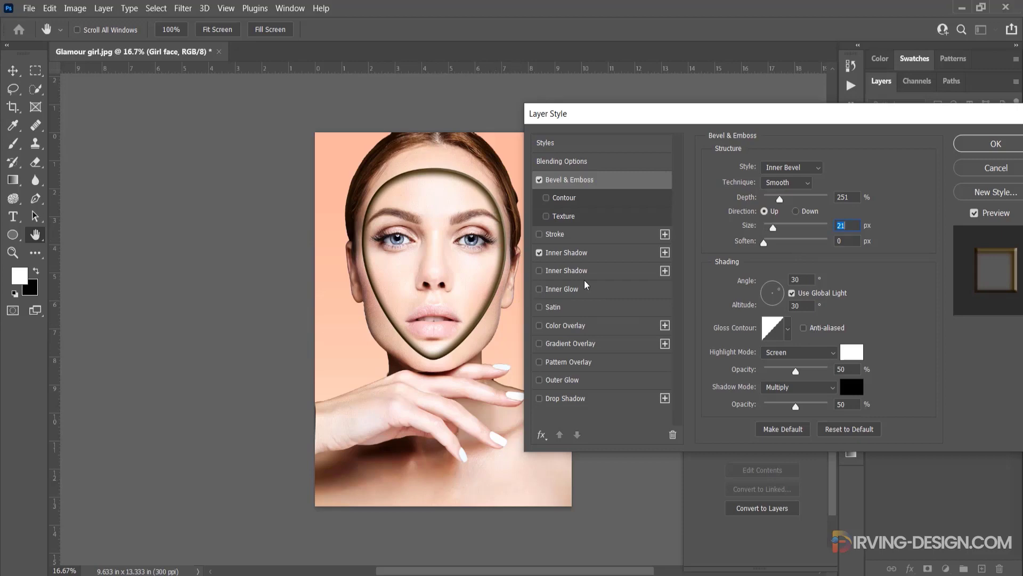
{"action": "left_click", "coordinate": [818, 352]}
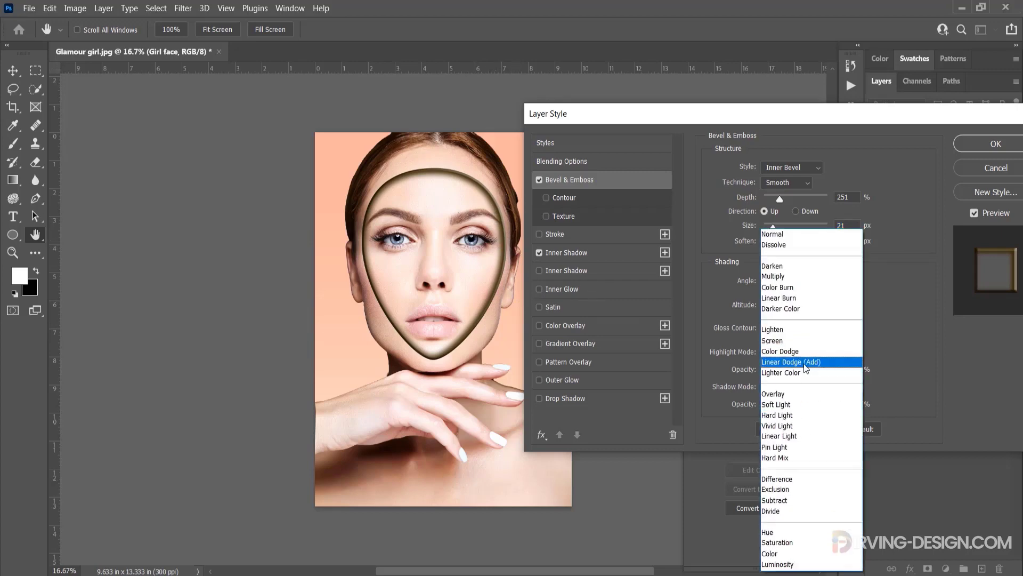
Set the bevel highlight to Multiply, colour 342600, at 57% opacity
{"action": "left_click", "coordinate": [805, 277]}
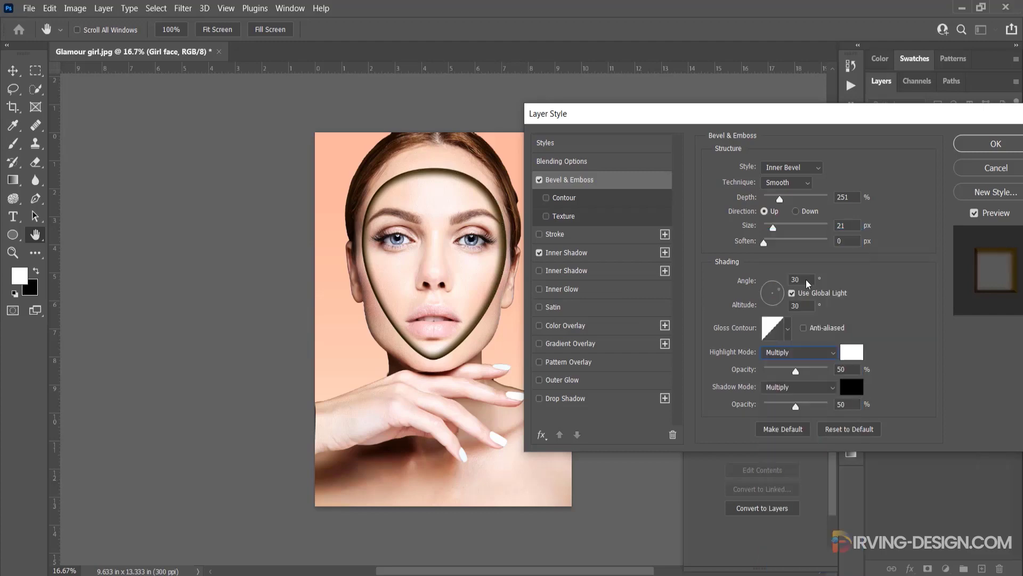
{"action": "left_click", "coordinate": [849, 352]}
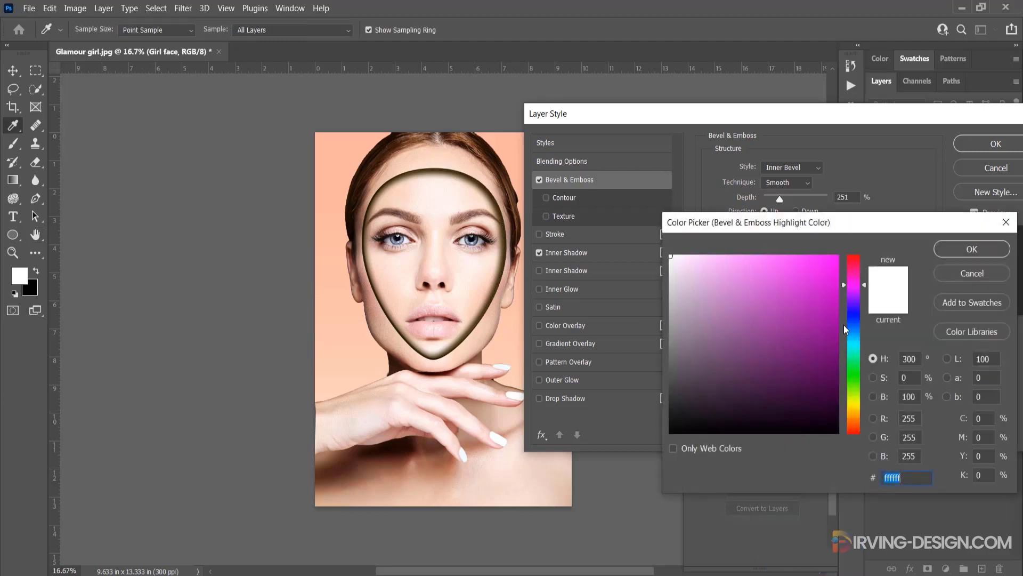
{"action": "type", "text": "342600"}
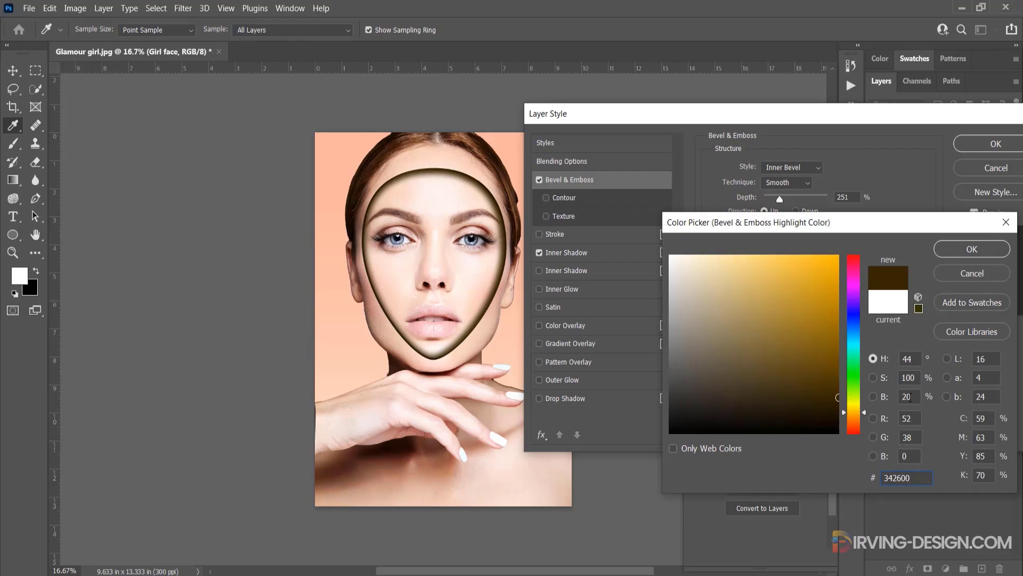
{"action": "left_click", "coordinate": [962, 248]}
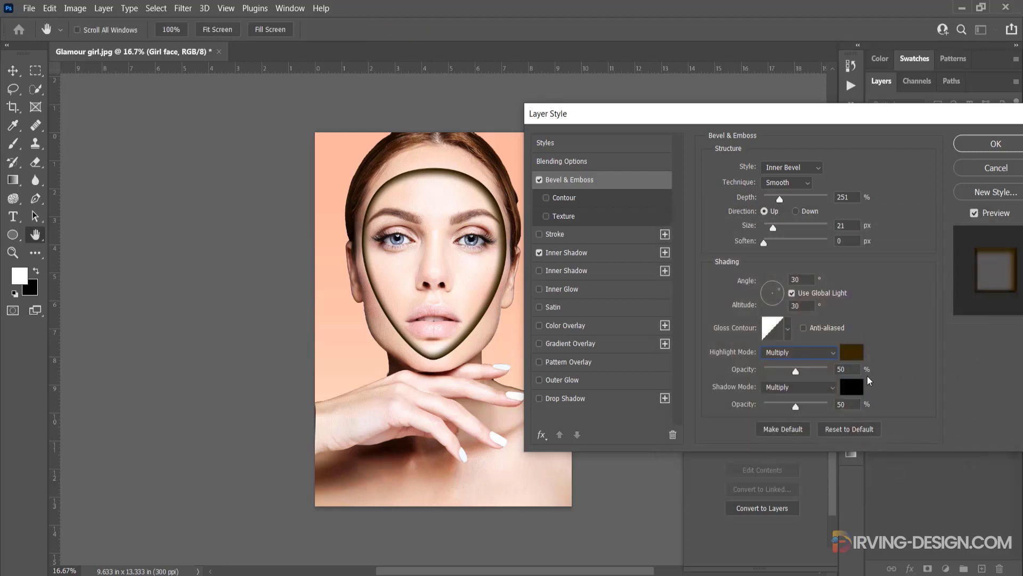
{"action": "left_click_drag", "start_coordinate": [797, 371], "coordinate": [801, 372]}
Set the bevel shadow colour to 342600 and enlarge the bevel to 32 px, toggling it to compare
{"action": "left_click", "coordinate": [851, 387]}
{"action": "type", "text": "342600"}
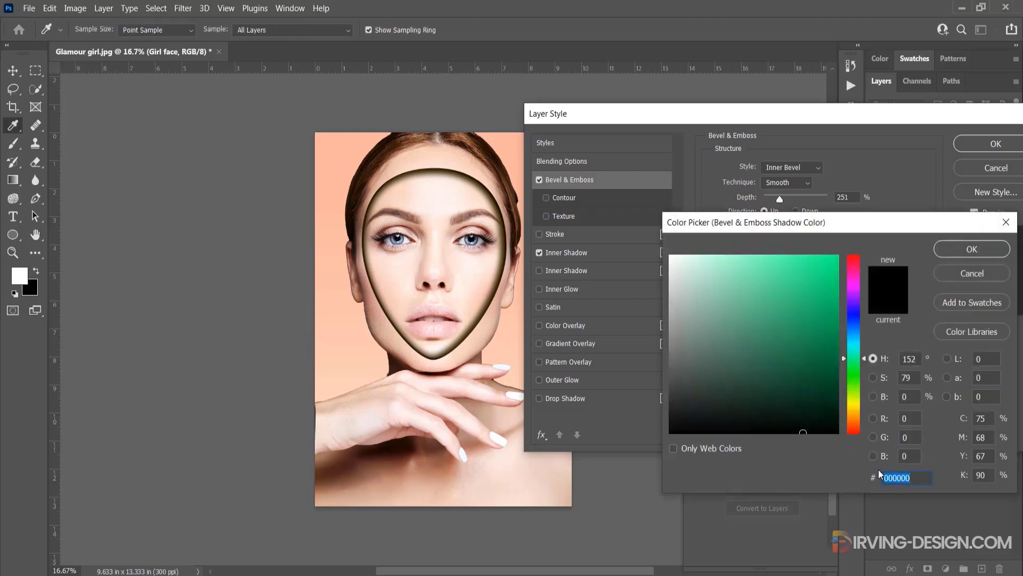
{"action": "left_click", "coordinate": [969, 251]}
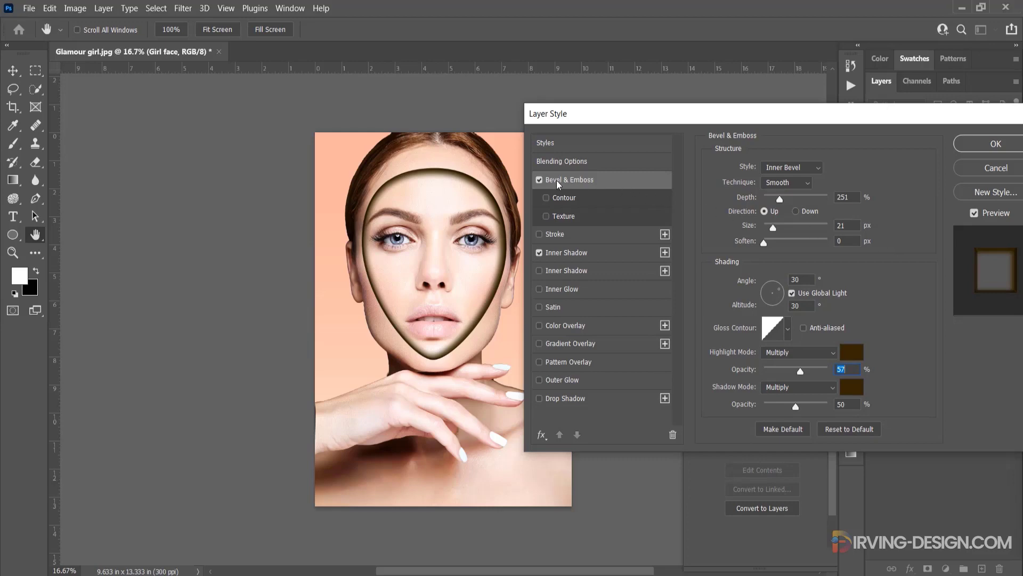
{"action": "left_click", "coordinate": [540, 181]}
{"action": "left_click", "coordinate": [540, 180]}
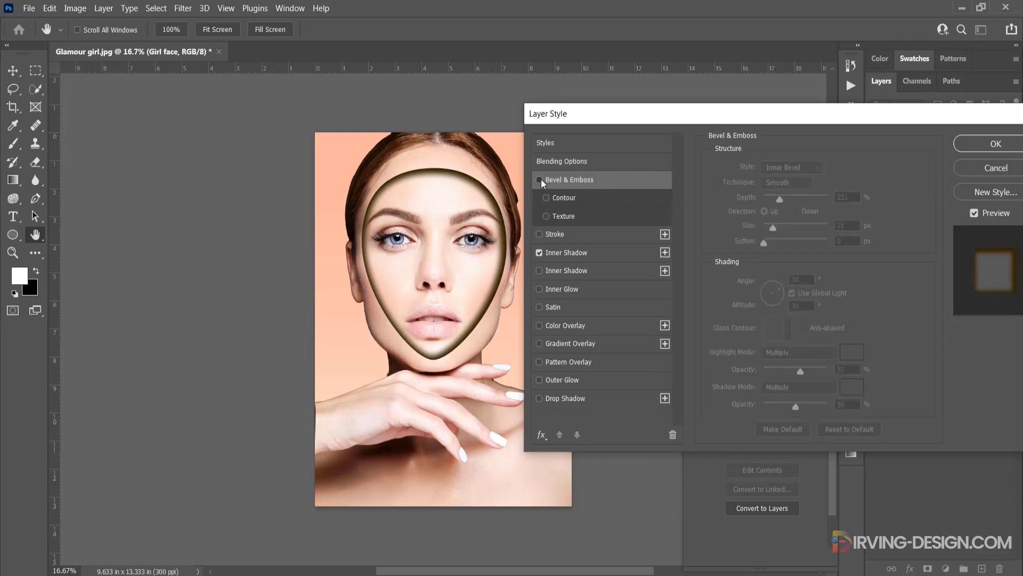
{"action": "left_click", "coordinate": [540, 180]}
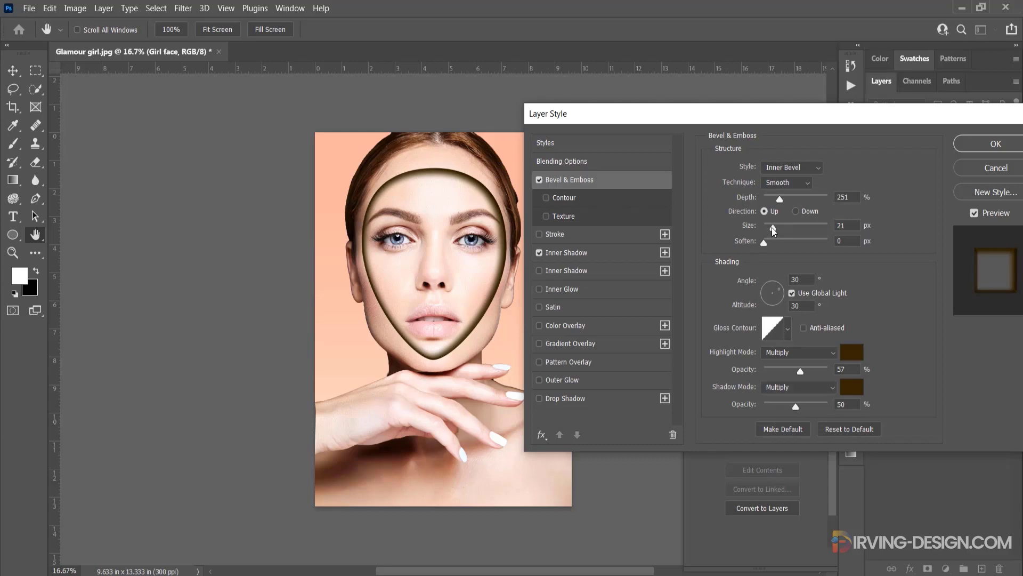
{"action": "mouse_move", "coordinate": [772, 227]}
{"action": "left_mouse_down"}
{"action": "mouse_move", "coordinate": [781, 222]}
{"action": "mouse_move", "coordinate": [777, 230]}
{"action": "left_mouse_up"}
{"action": "left_click", "coordinate": [540, 180]}
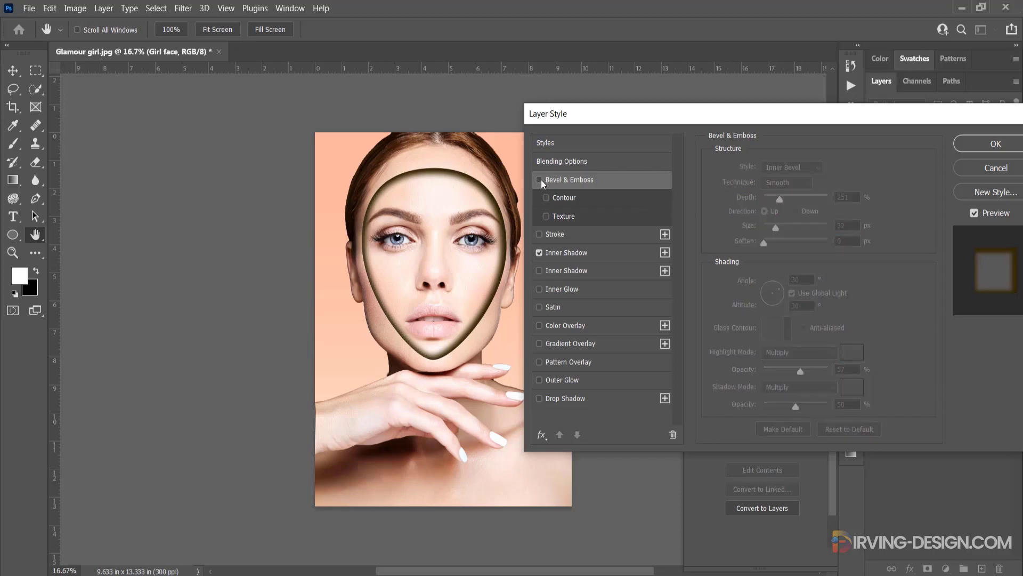
{"action": "left_click", "coordinate": [540, 180]}
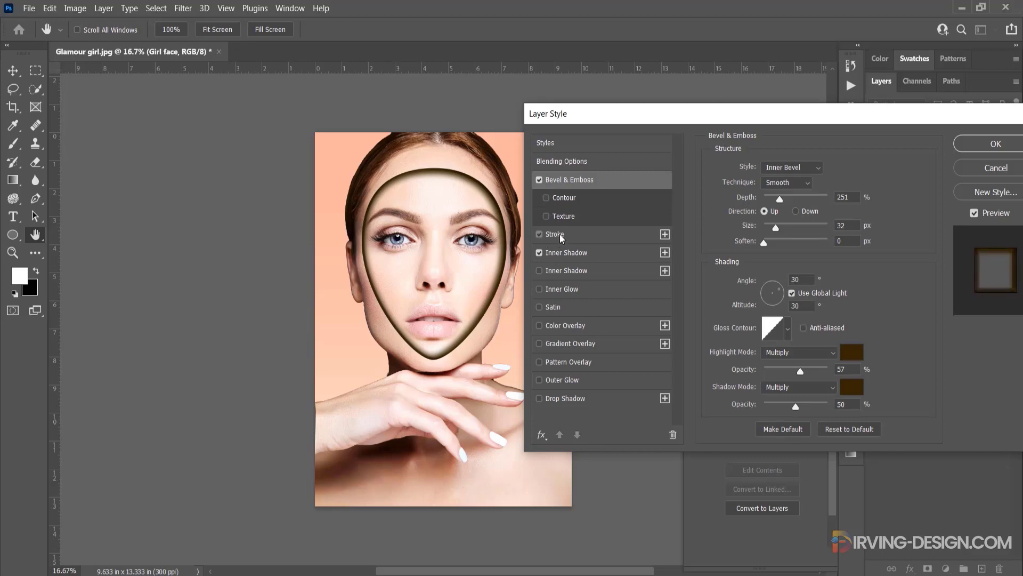
Add a Stroke to Girl face in a peach skin tone sampled from the photo, positioned Outside
{"action": "left_click", "coordinate": [561, 236]}
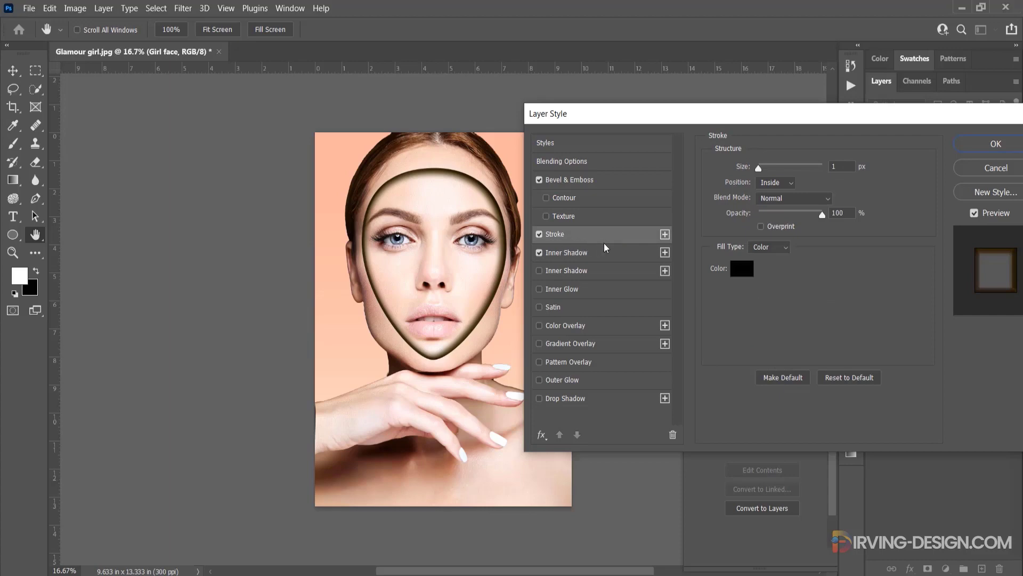
{"action": "left_click", "coordinate": [744, 274]}
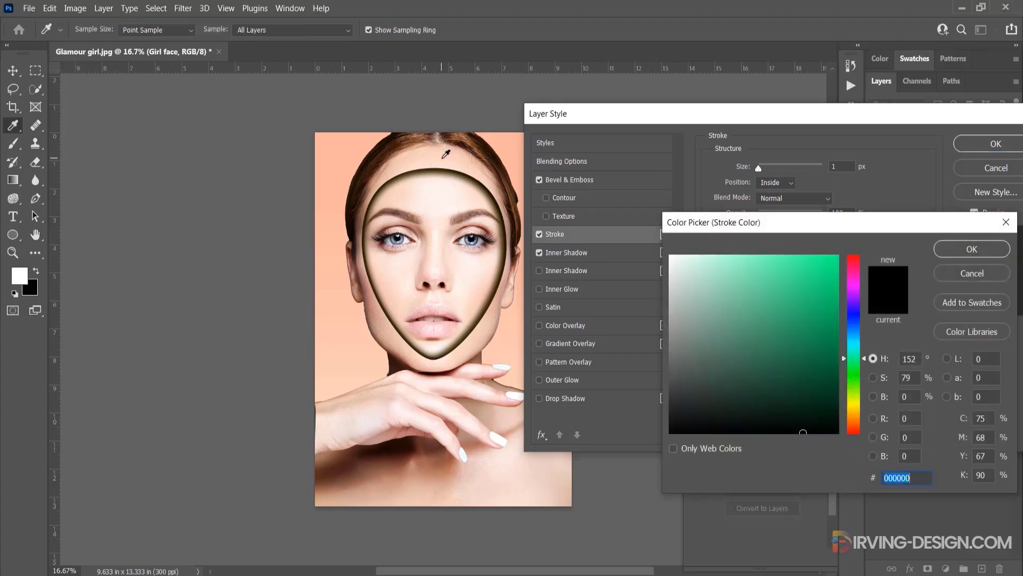
{"action": "left_click", "coordinate": [444, 158]}
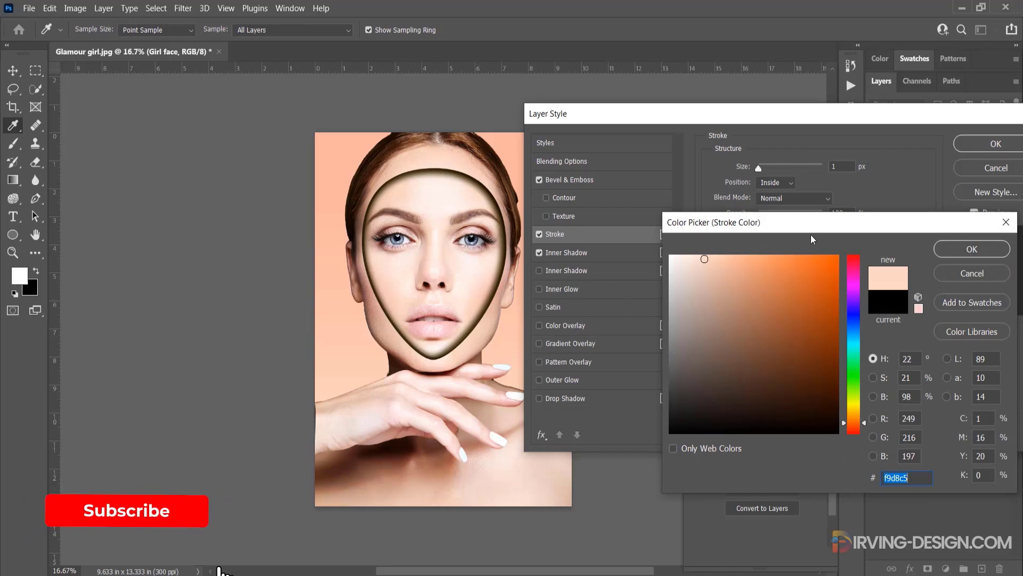
{"action": "left_click", "coordinate": [949, 255]}
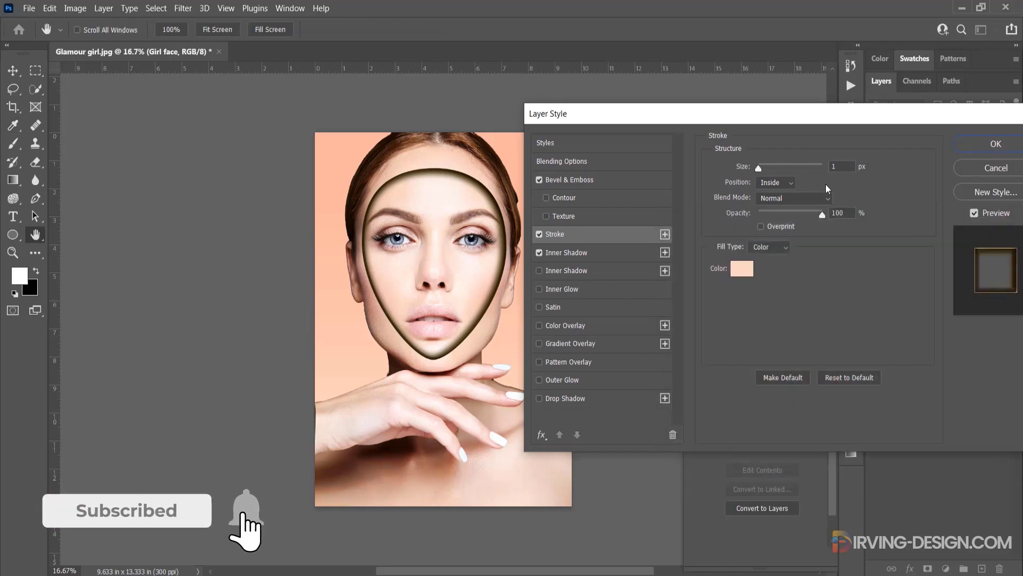
{"action": "left_click", "coordinate": [790, 182]}
{"action": "left_click", "coordinate": [789, 199]}
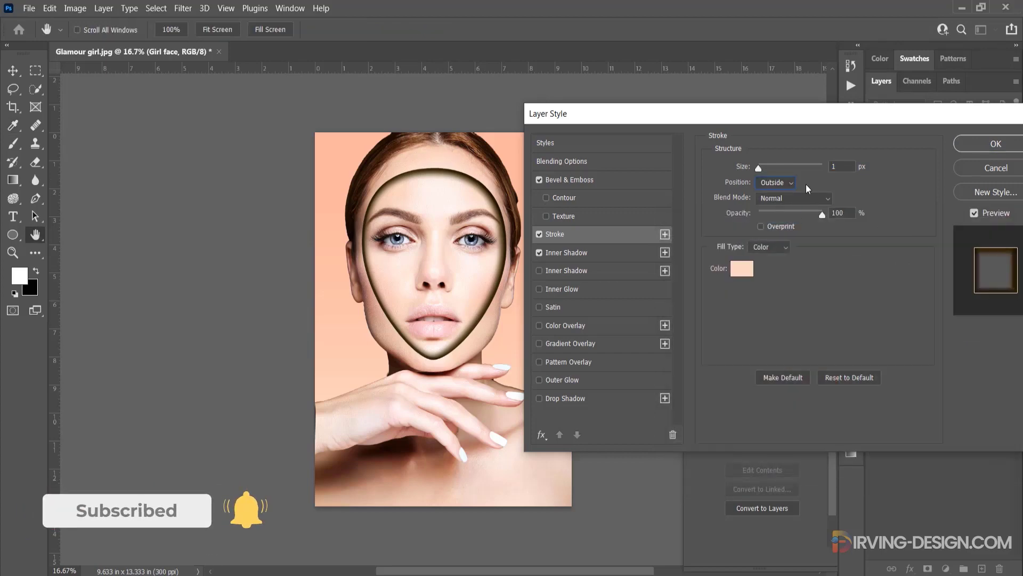
Set the stroke size to 8 px, compare it on and off, and apply the layer style
{"action": "left_click", "coordinate": [841, 167]}
{"action": "key", "text": "Up"}
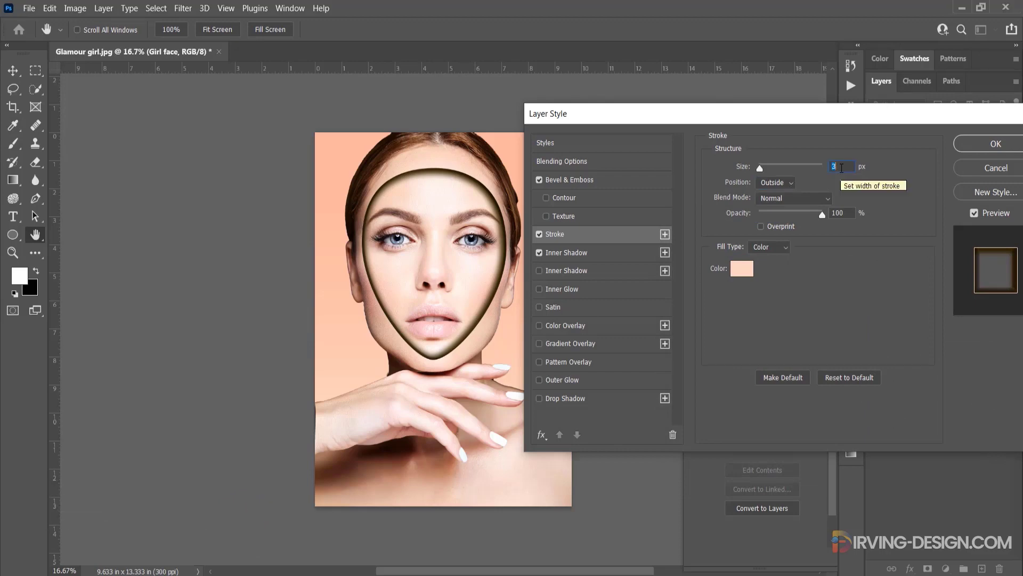
{"action": "key", "text": "Up"}
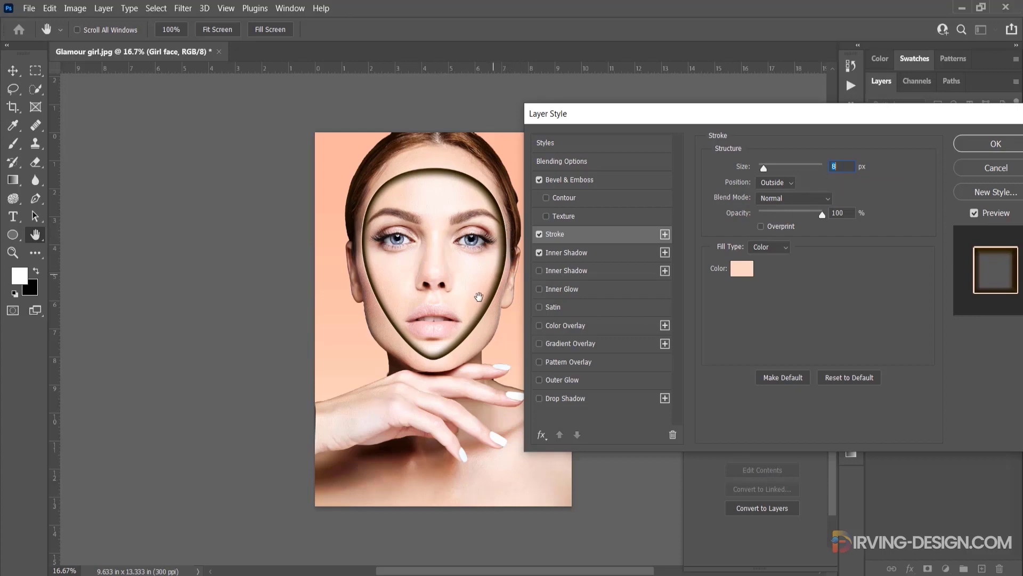
{"action": "left_click", "coordinate": [539, 234]}
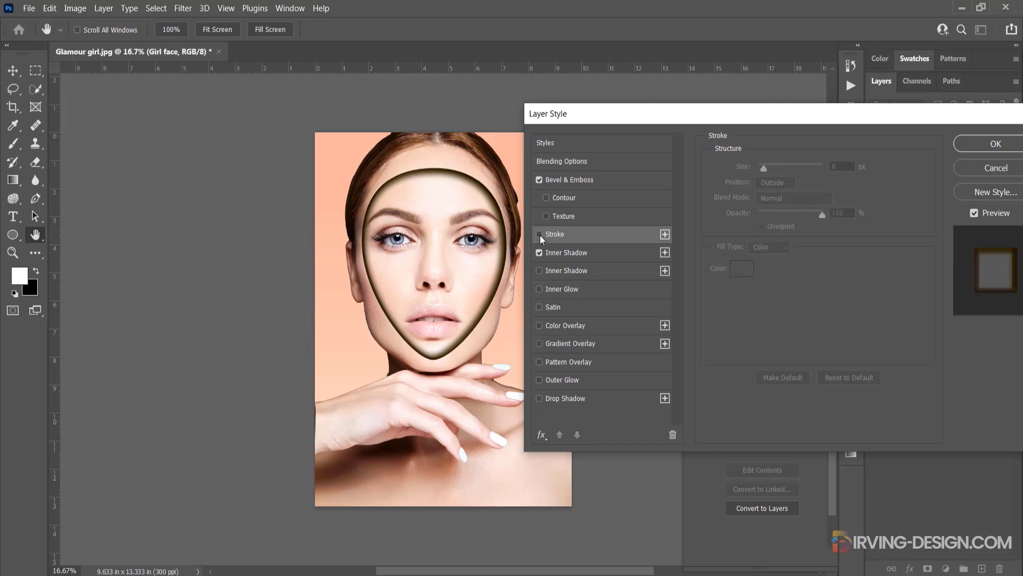
{"action": "left_click", "coordinate": [539, 234]}
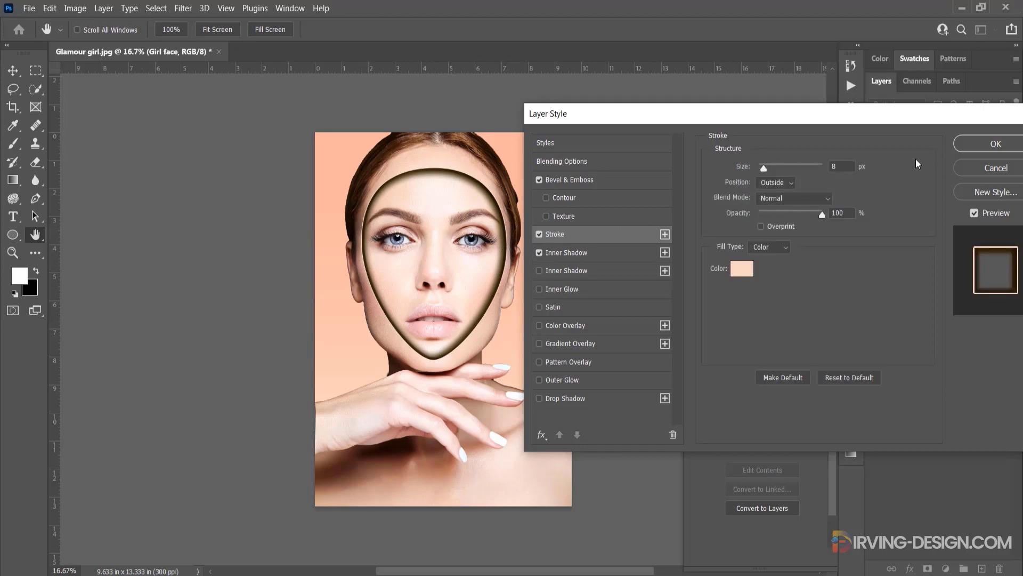
{"action": "left_click", "coordinate": [970, 145]}
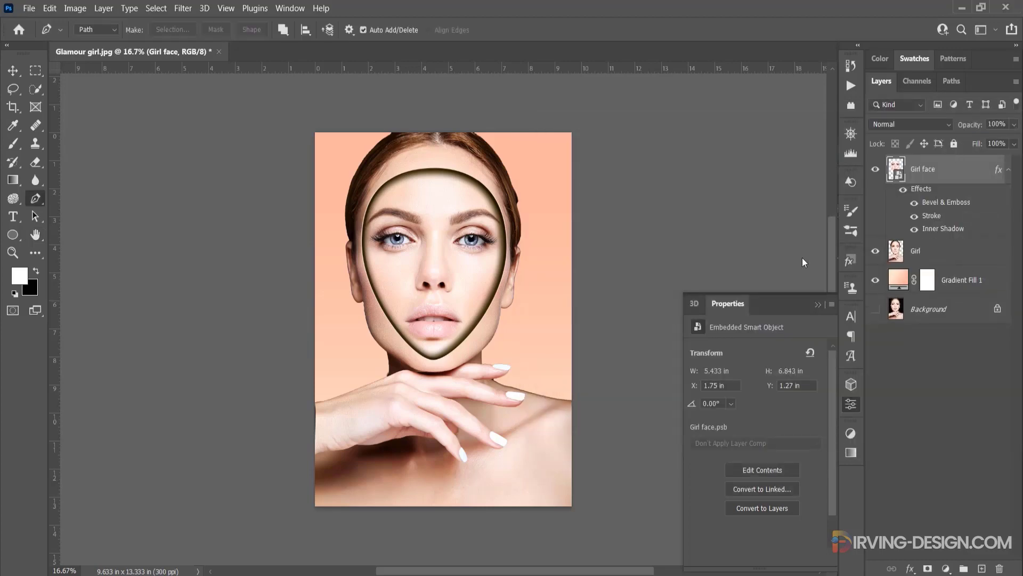
Switch to the Move tool and start Levels on Girl face, raising the black input to 32
{"action": "key", "text": "v"}
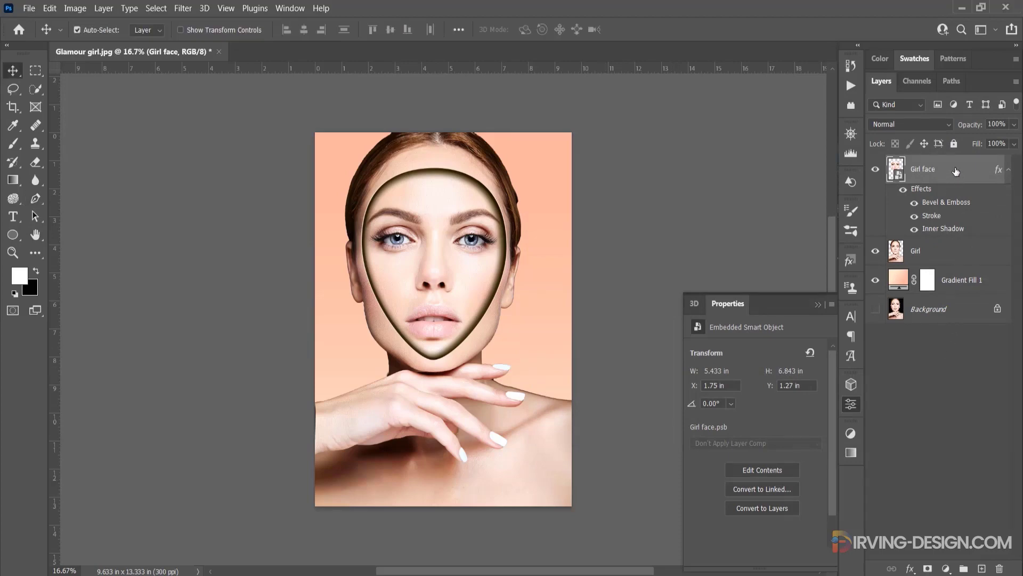
{"action": "key", "text": "ctrl+l"}
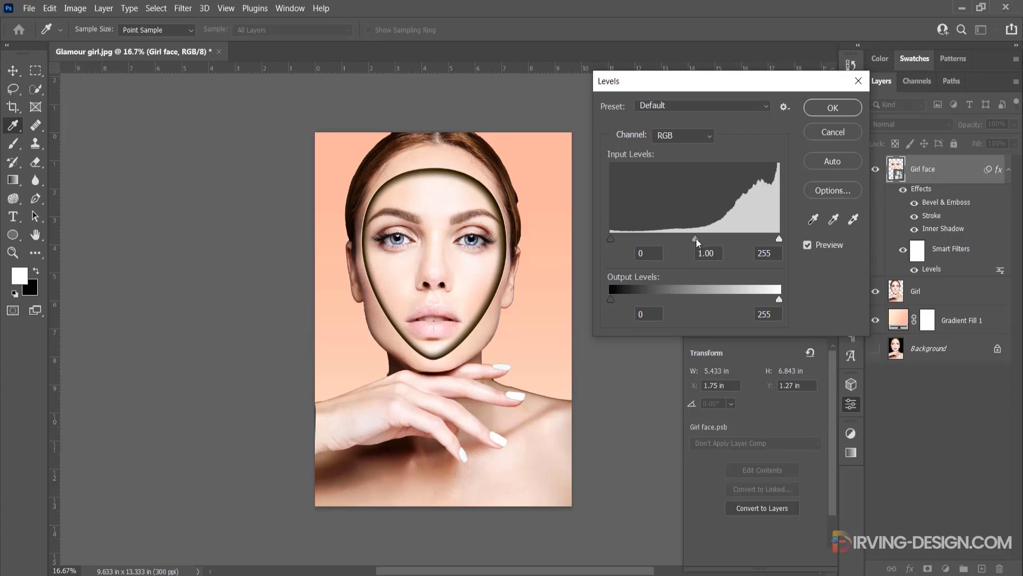
{"action": "left_click_drag", "start_coordinate": [696, 239], "coordinate": [697, 239]}
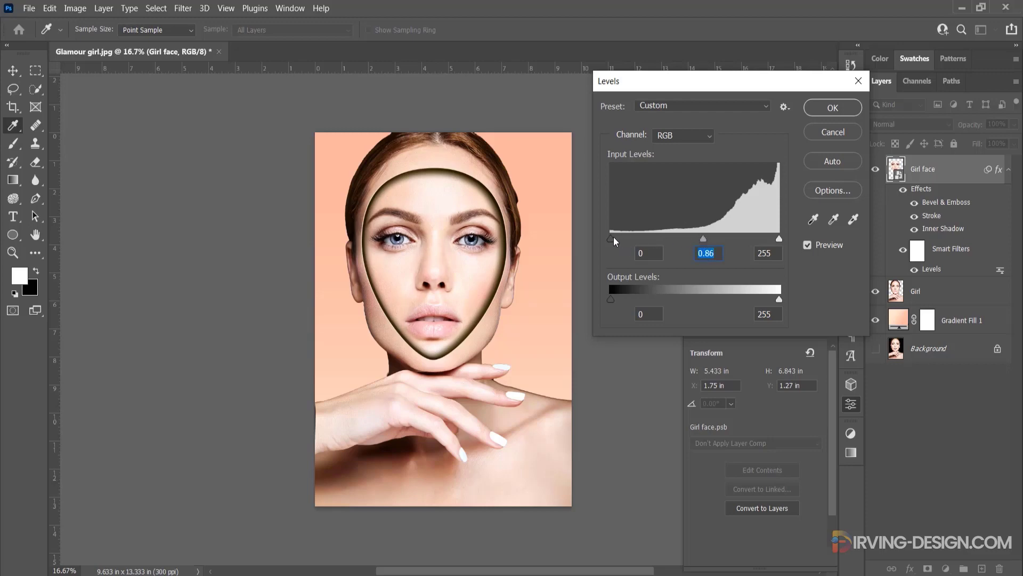
{"action": "left_click_drag", "start_coordinate": [615, 238], "coordinate": [632, 238]}
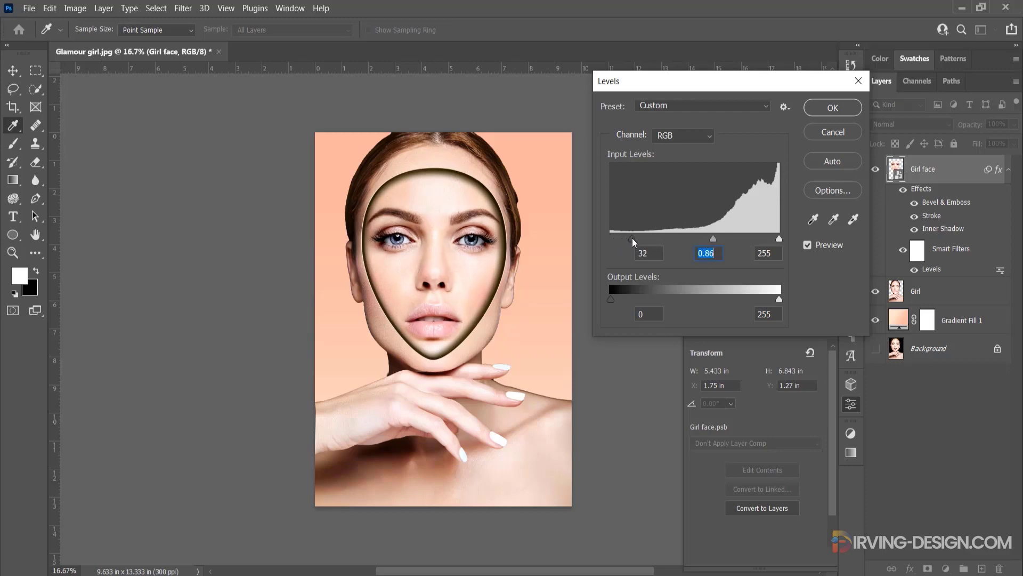
{"action": "left_click", "coordinate": [781, 248]}
{"action": "left_click_drag", "start_coordinate": [718, 238], "coordinate": [720, 238]}
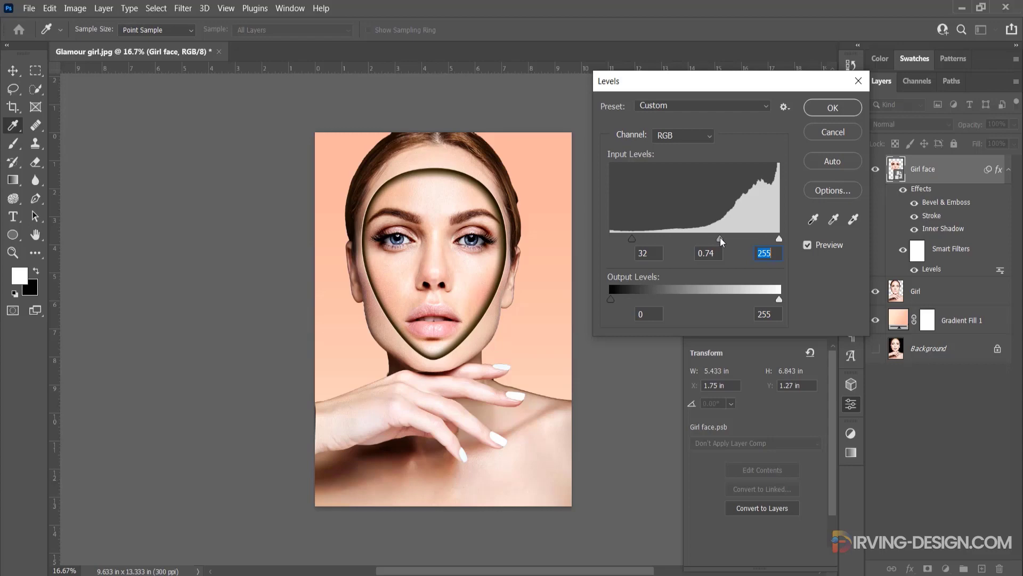
Darken the Levels midtones further, toggling Preview repeatedly to compare
{"action": "left_click", "coordinate": [808, 246]}
{"action": "left_click", "coordinate": [808, 245]}
{"action": "left_click", "coordinate": [808, 245]}
{"action": "left_click", "coordinate": [807, 246]}
{"action": "left_click", "coordinate": [808, 245]}
{"action": "left_click", "coordinate": [808, 245]}
{"action": "left_click_drag", "start_coordinate": [722, 240], "coordinate": [725, 240]}
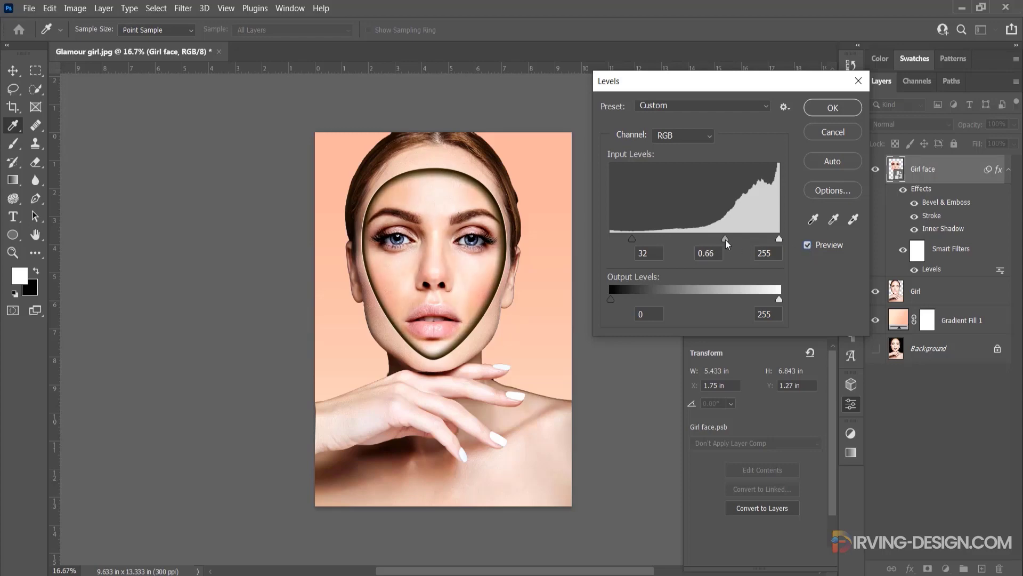
{"action": "left_click", "coordinate": [723, 238]}
{"action": "left_click", "coordinate": [809, 248]}
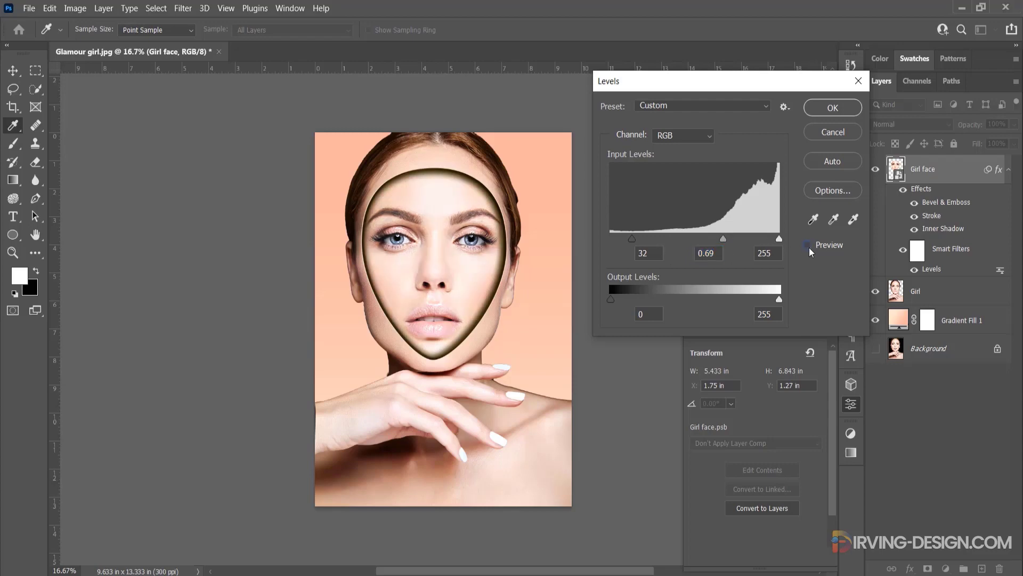
{"action": "left_click", "coordinate": [808, 247]}
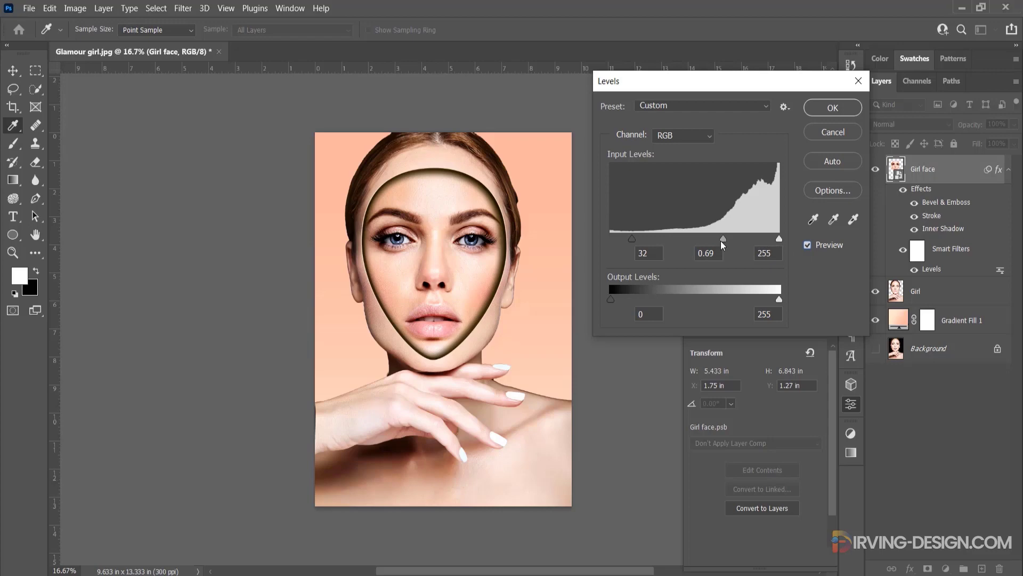
Settle the Levels midtone gamma at 0.76, comparing with Preview off and on
{"action": "left_click_drag", "start_coordinate": [723, 240], "coordinate": [718, 239]}
{"action": "key", "text": "shift+Up"}
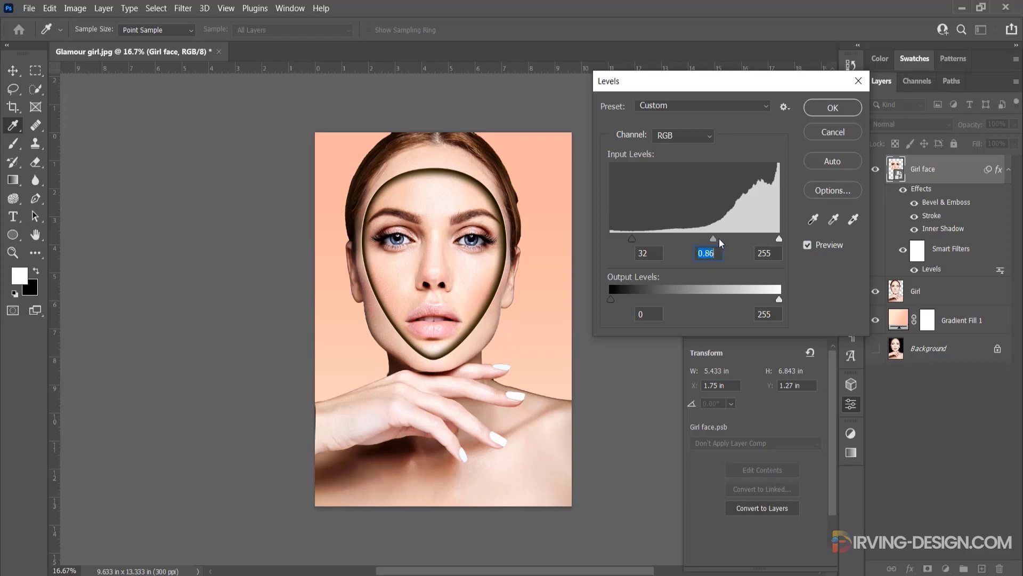
{"action": "left_click", "coordinate": [811, 246]}
{"action": "left_click", "coordinate": [718, 238]}
{"action": "left_click", "coordinate": [806, 246]}
{"action": "left_click", "coordinate": [807, 245]}
Apply the Levels smart filter at black 32 and gamma 0.76
{"action": "left_click", "coordinate": [832, 107]}
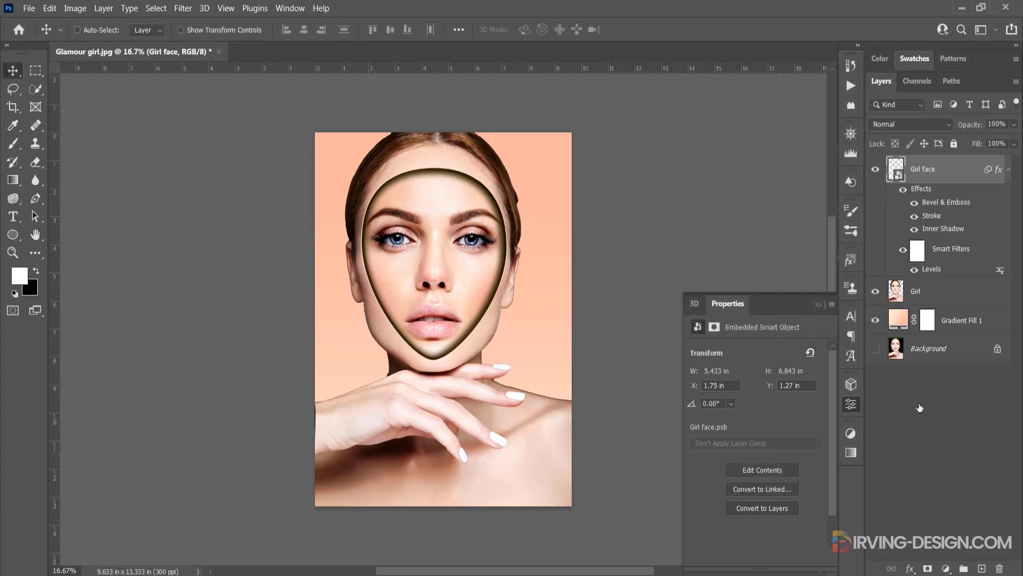